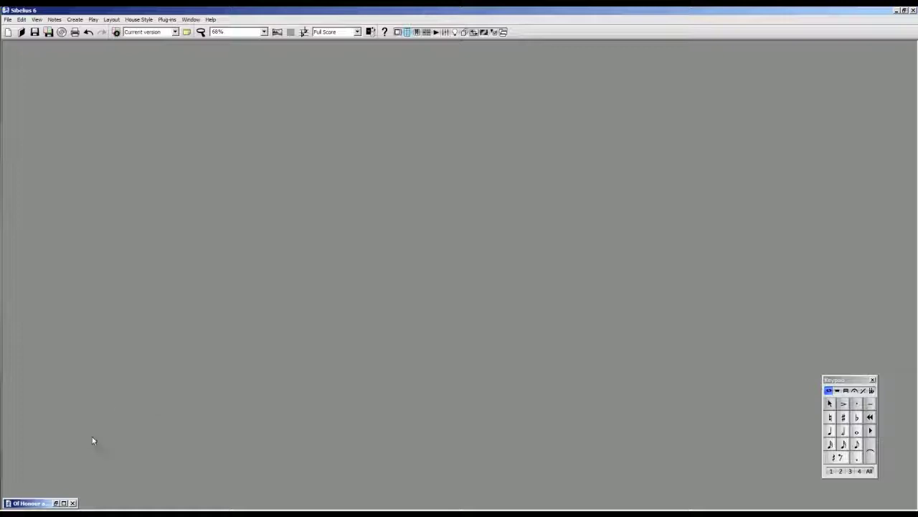
Restore the minimized Of Honour and Glory score so its title page and first music page are shown
click(59, 504)
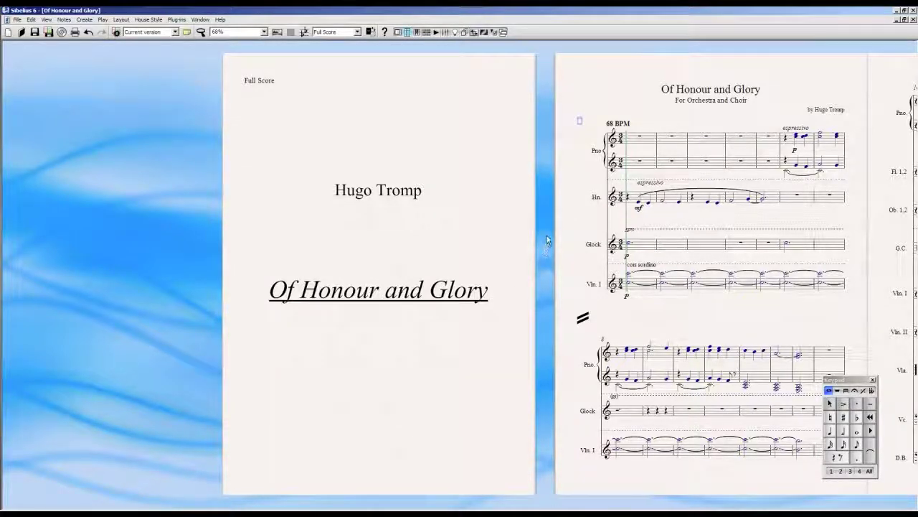
mouse_move(547, 240)
mouse_down()
mouse_move(352, 244)
mouse_move(536, 240)
mouse_up()
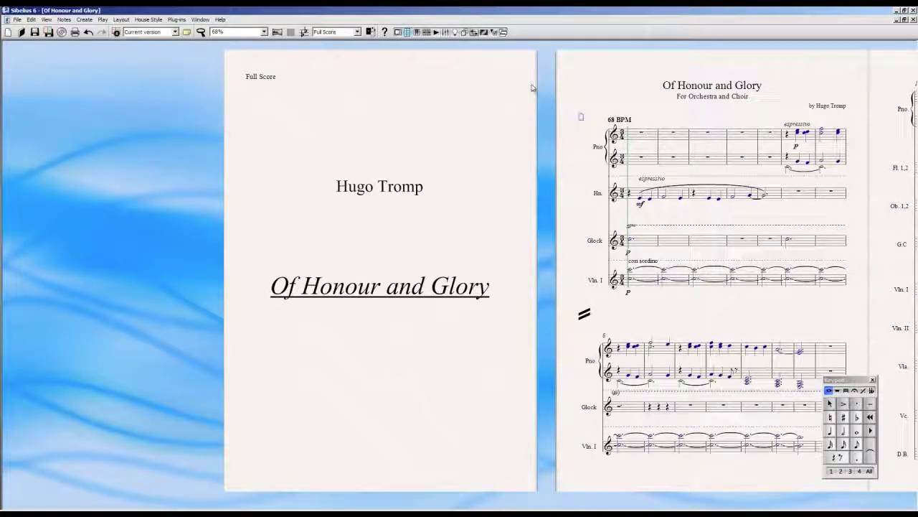
drag(549, 88, 419, 112)
Display the piano part of the score and dismiss the missing-library error
click(357, 32)
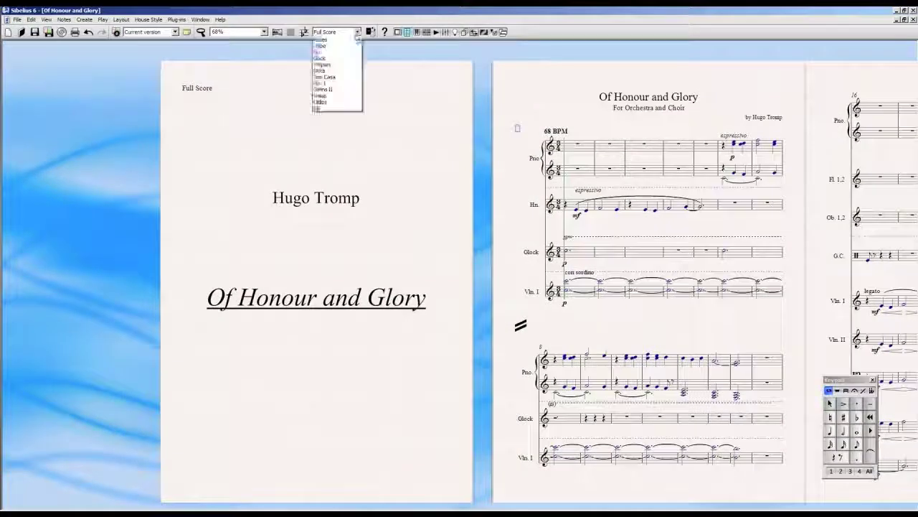
click(344, 43)
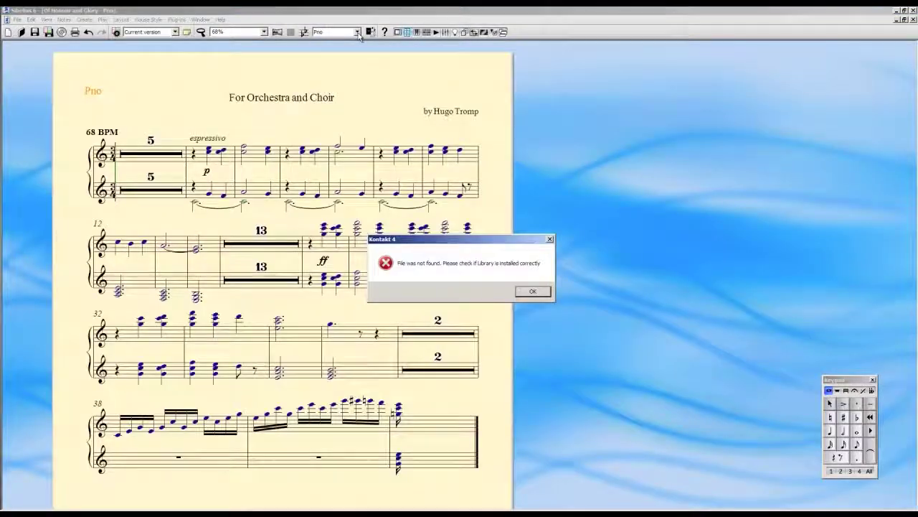
click(530, 291)
drag(530, 291, 601, 268)
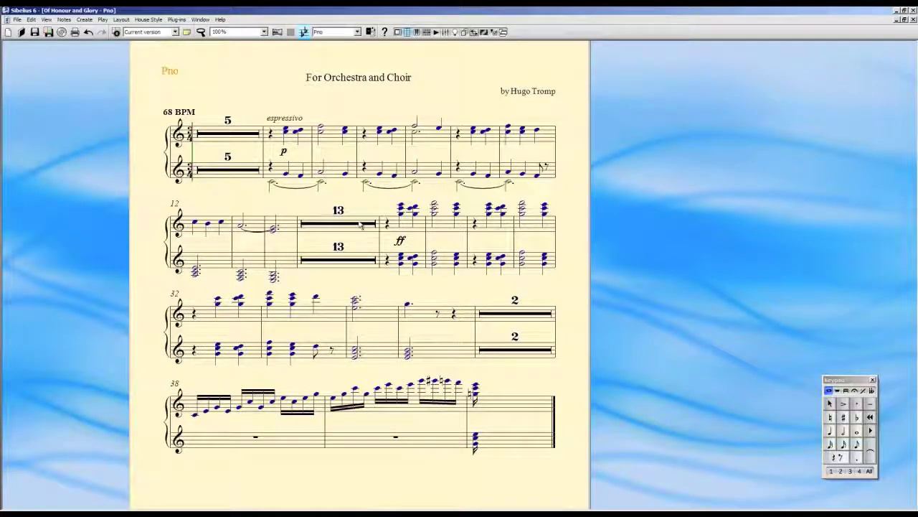
View the Timpani part, and return to the full score
click(336, 31)
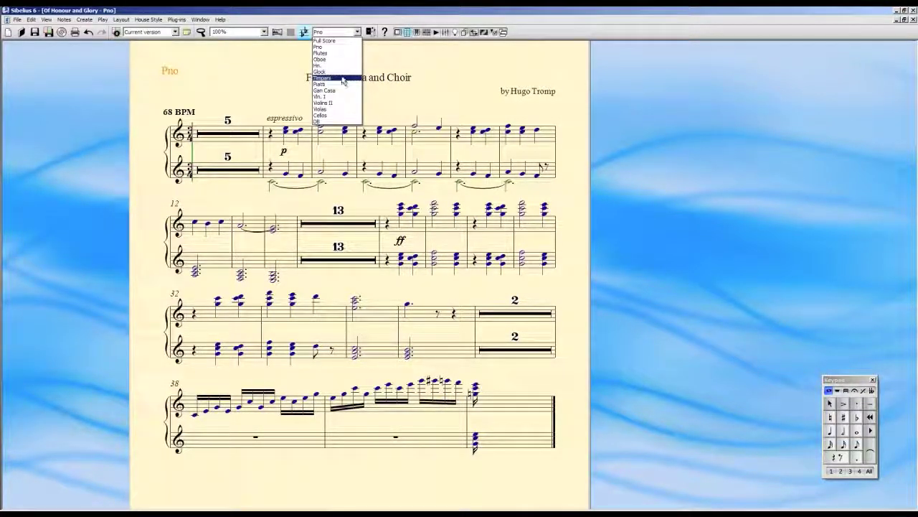
click(341, 78)
click(532, 292)
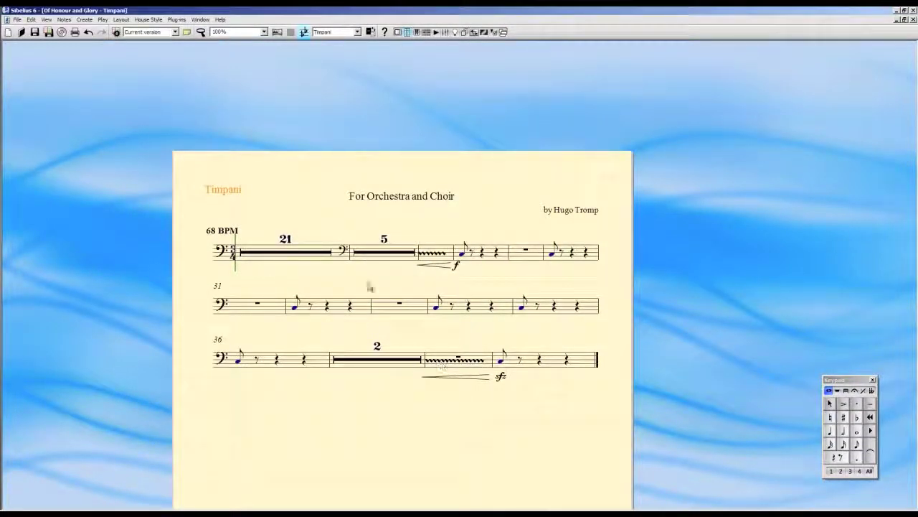
click(356, 32)
click(334, 40)
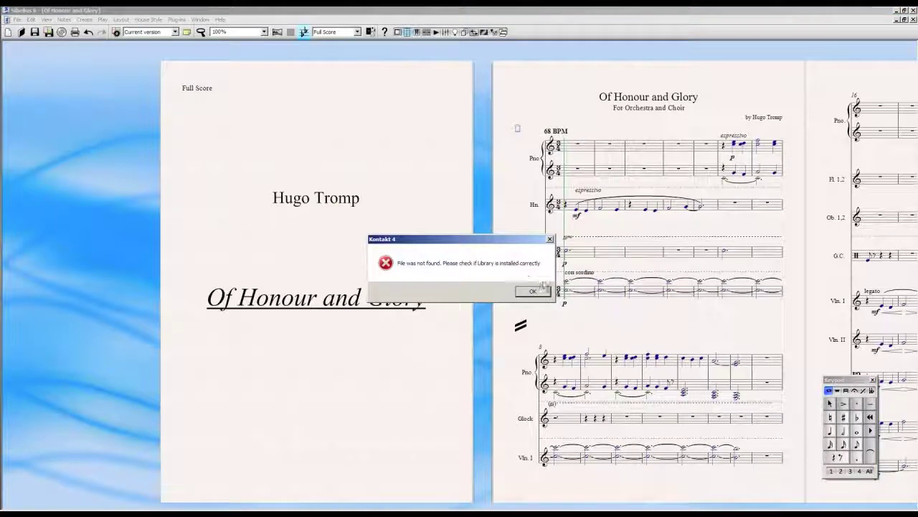
click(532, 290)
Examine the title, tempo marking and opening system on the first music page of the full score
drag(470, 211, 195, 203)
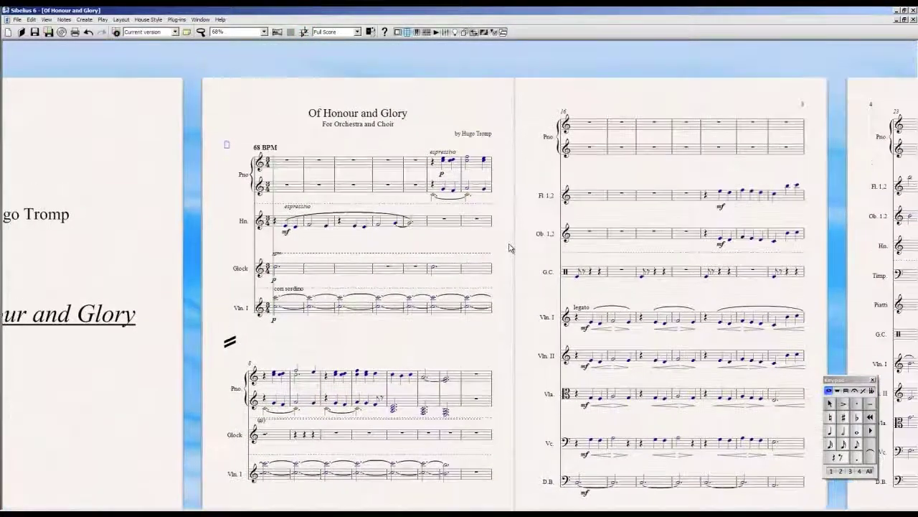
scroll(518, 226, up, 1)
scroll(523, 247, up, 2)
drag(525, 227, 553, 305)
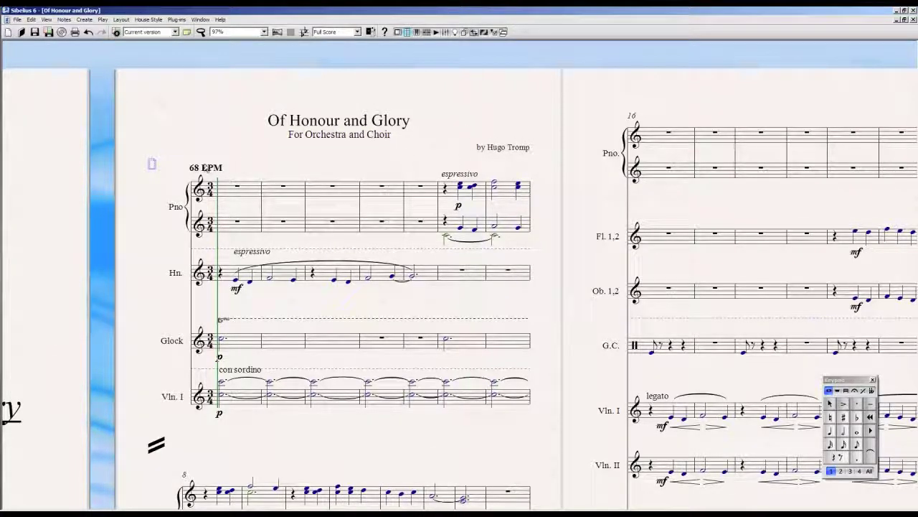
drag(334, 174, 380, 135)
drag(545, 266, 323, 193)
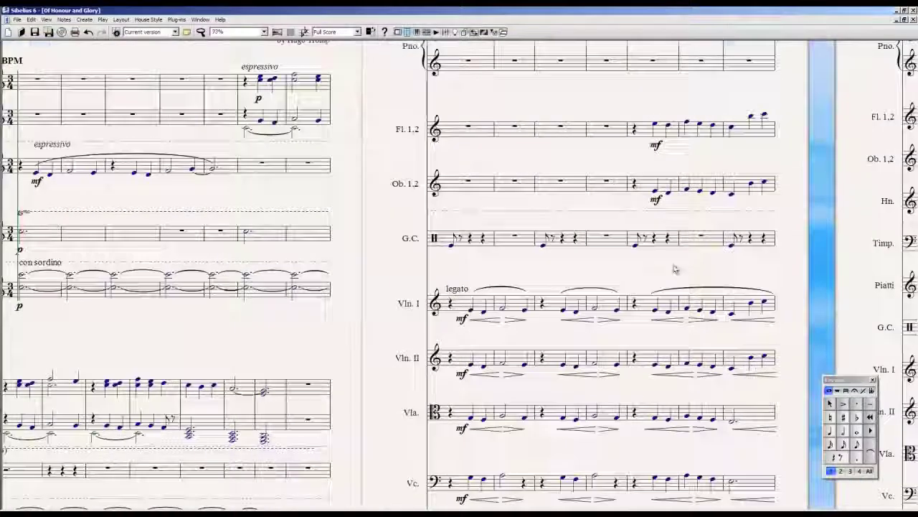
Examine the slurs and hairpins in the string staves on page 3, comparing with the following pages
key(ctrl+minus)
key(Page_Down)
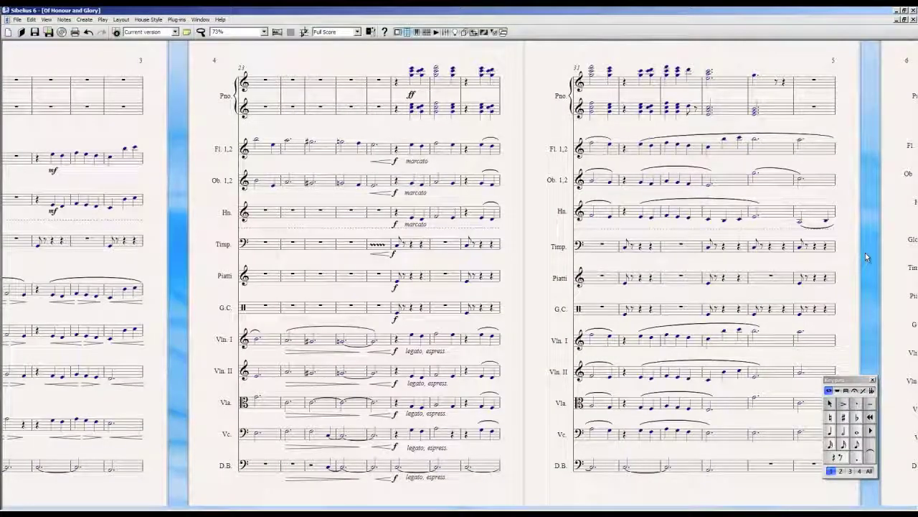
drag(865, 252, 649, 264)
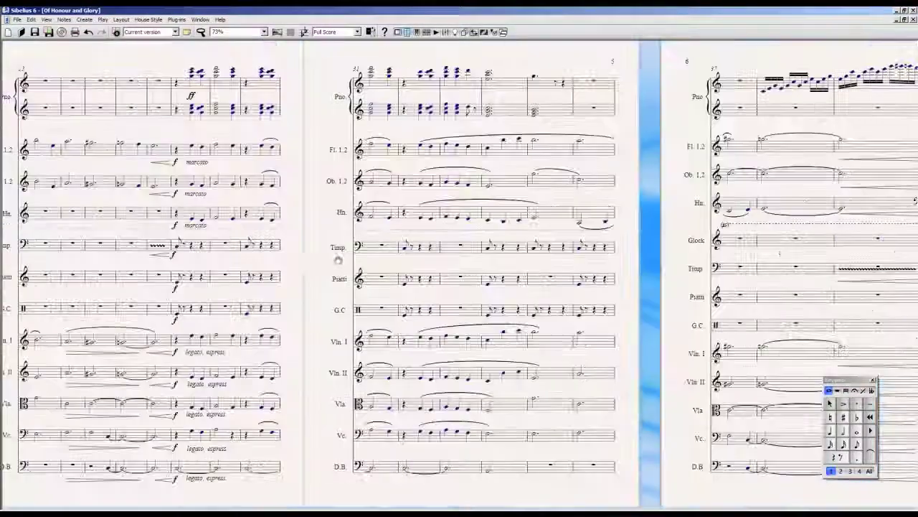
drag(317, 263, 831, 250)
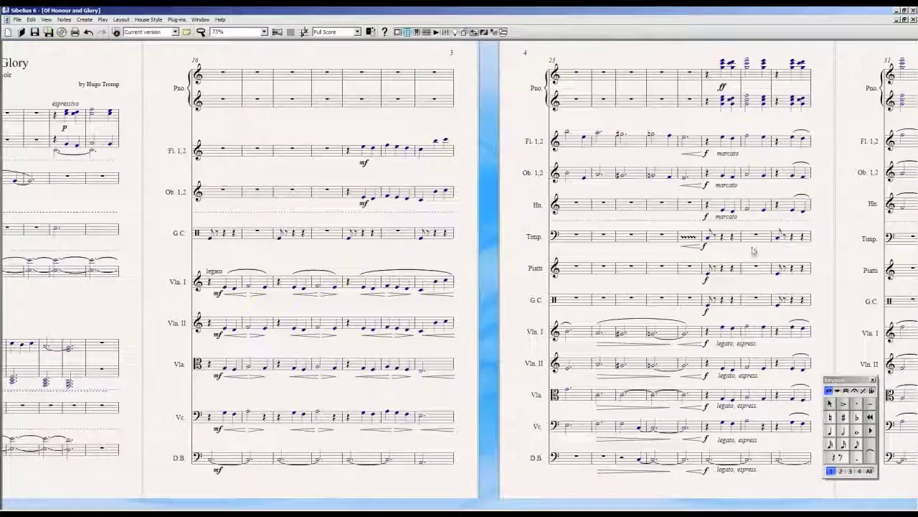
drag(495, 259, 516, 267)
scroll(504, 275, up, 3)
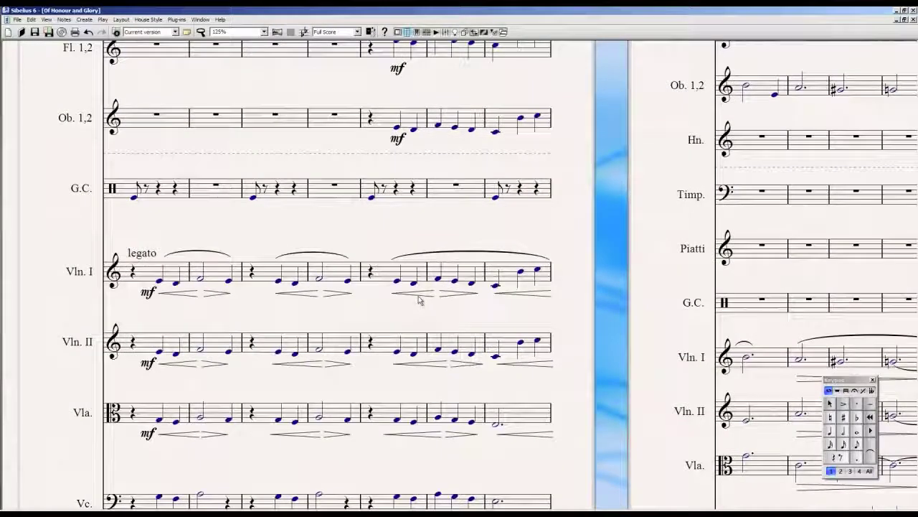
click(420, 295)
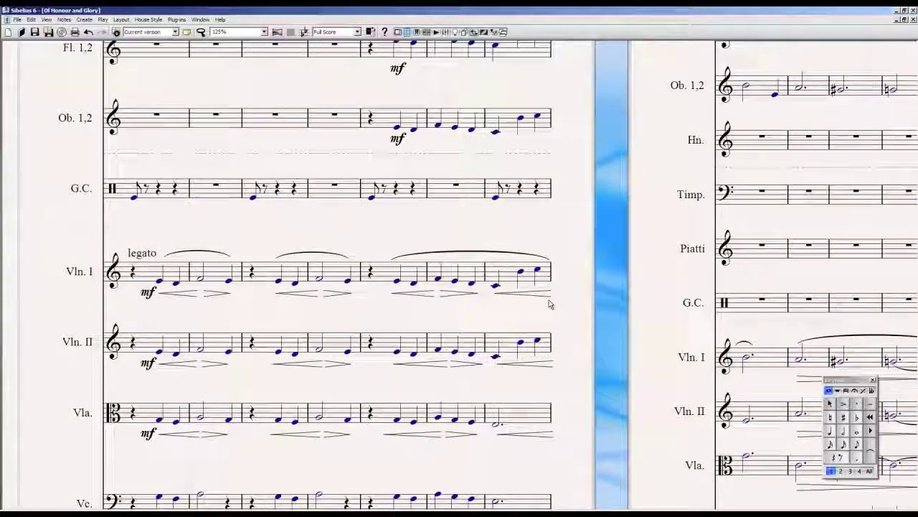
Review the orchestral layout and expression markings from page 4 through the final page of the score
scroll(550, 305, down, 3)
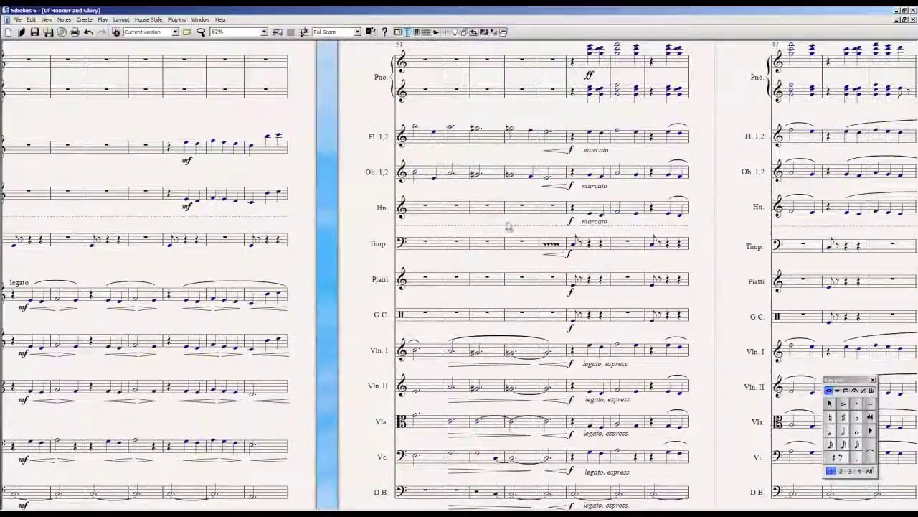
drag(702, 228, 574, 240)
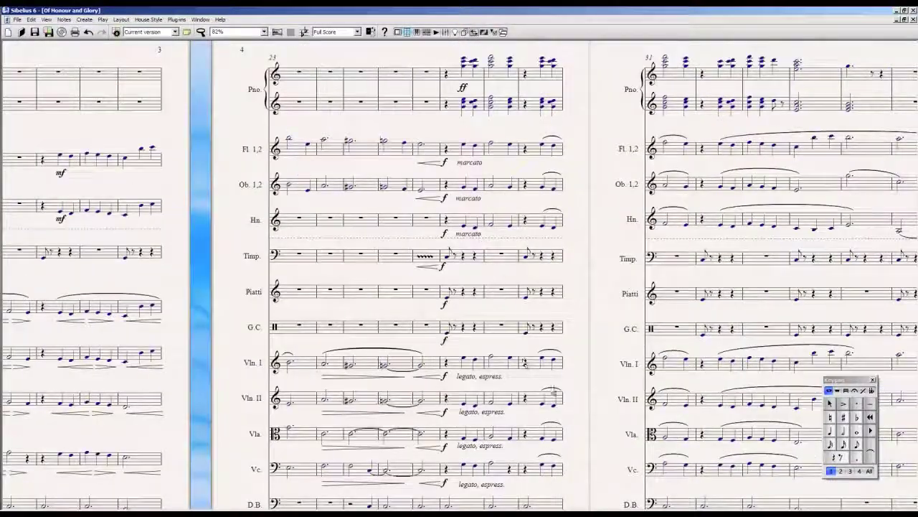
drag(586, 363, 586, 313)
scroll(587, 310, down, 2)
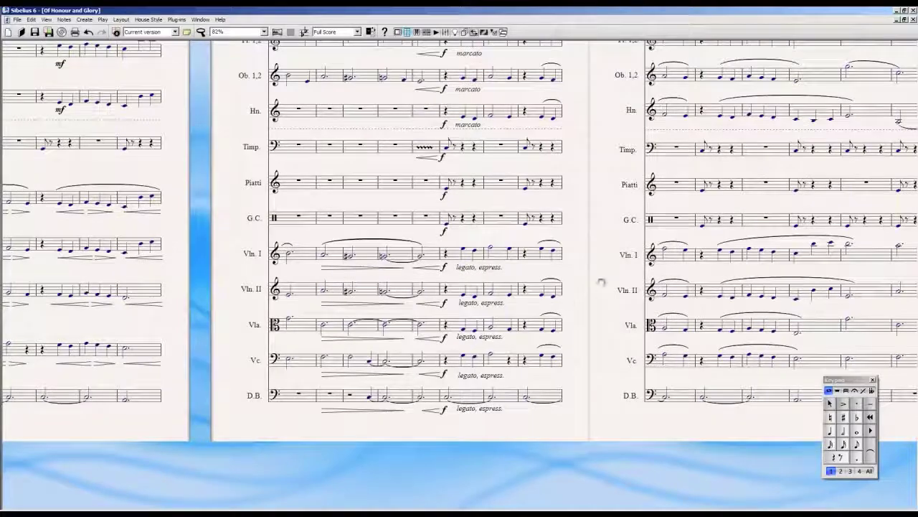
drag(582, 280, 408, 311)
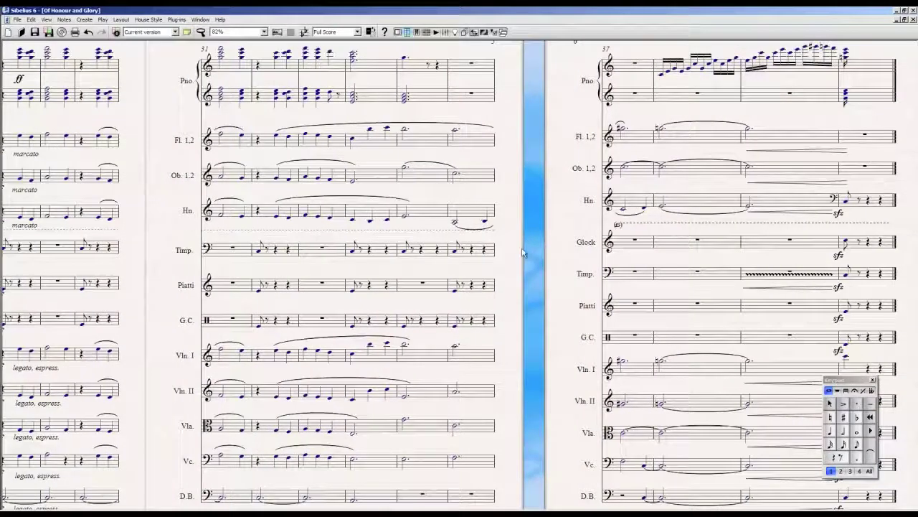
drag(532, 235, 223, 219)
drag(894, 250, 777, 107)
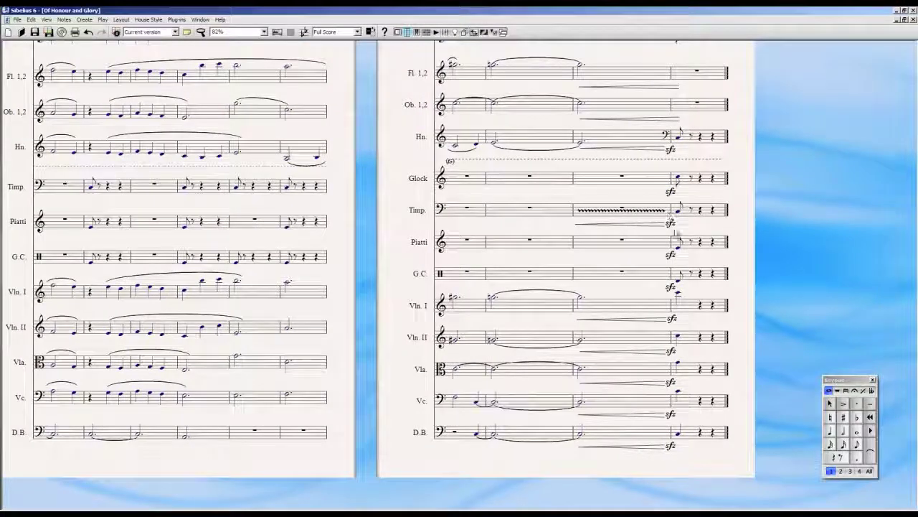
scroll(384, 303, down, 2)
drag(384, 304, 783, 326)
drag(203, 260, 864, 278)
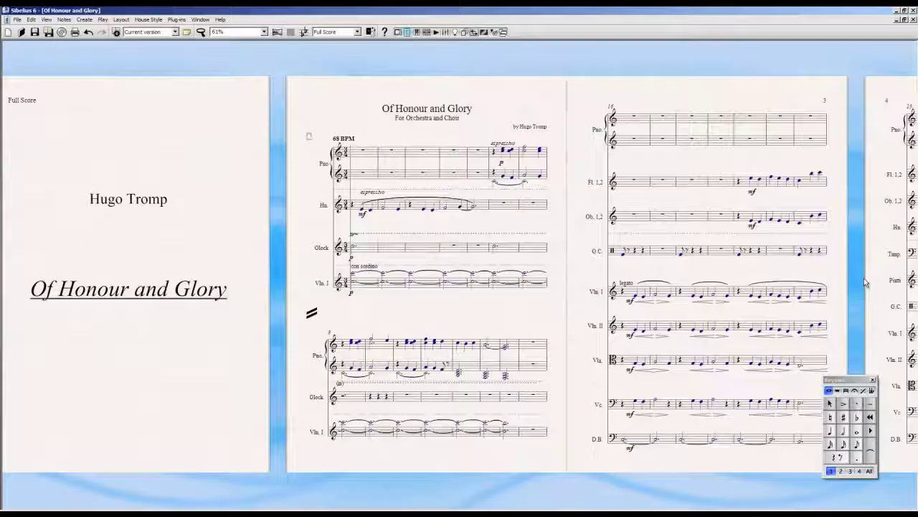
Examine the two systems on the first music page, including the system separator and the hidden empty staves
scroll(540, 305, up, 2)
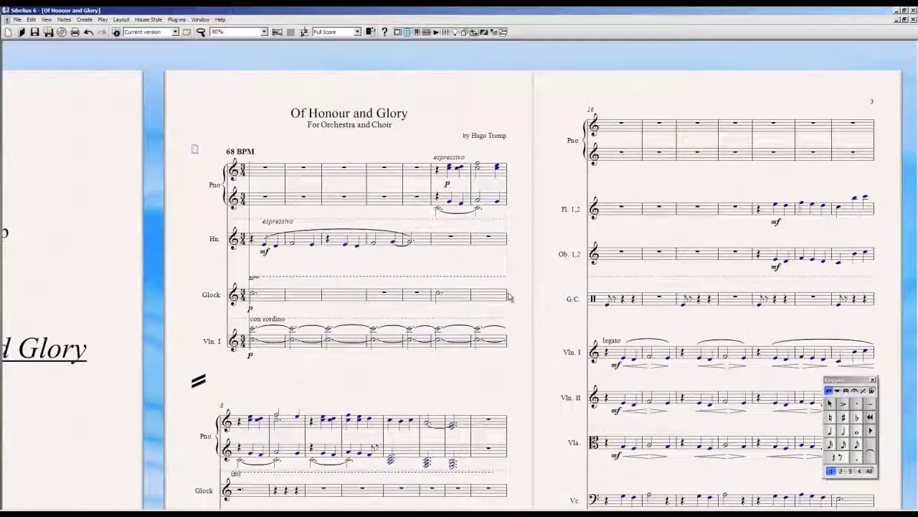
drag(538, 301, 571, 260)
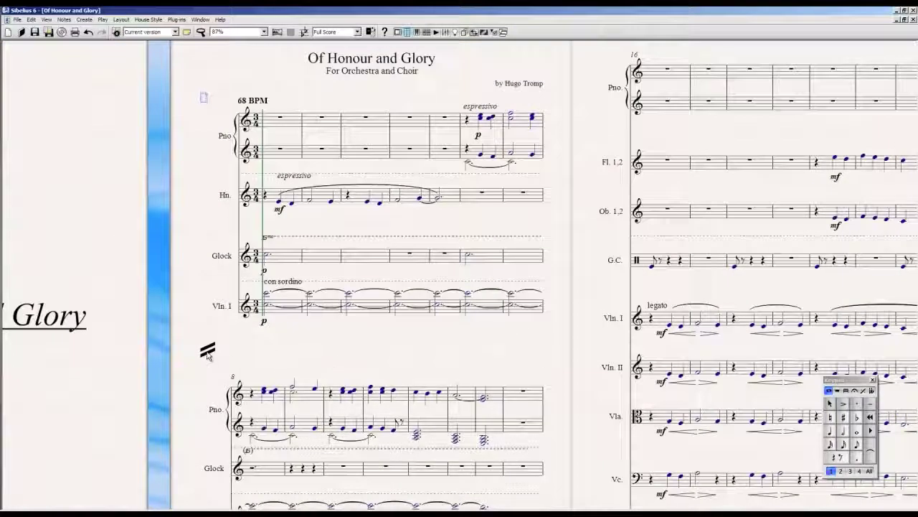
drag(530, 347, 528, 353)
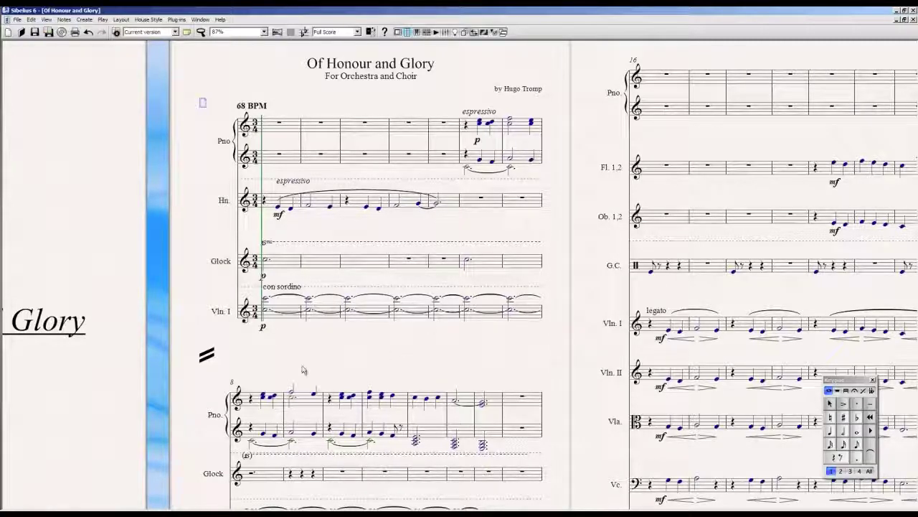
drag(443, 347, 345, 449)
drag(457, 367, 607, 196)
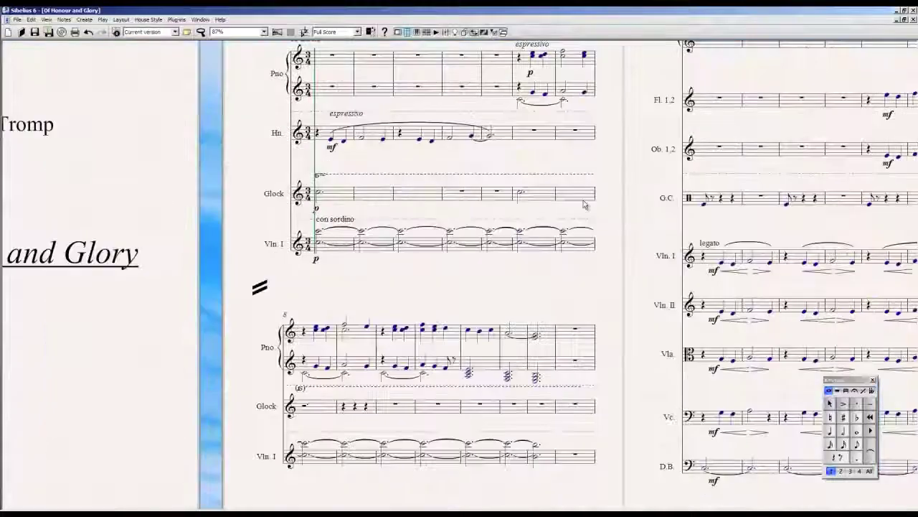
drag(399, 309, 375, 345)
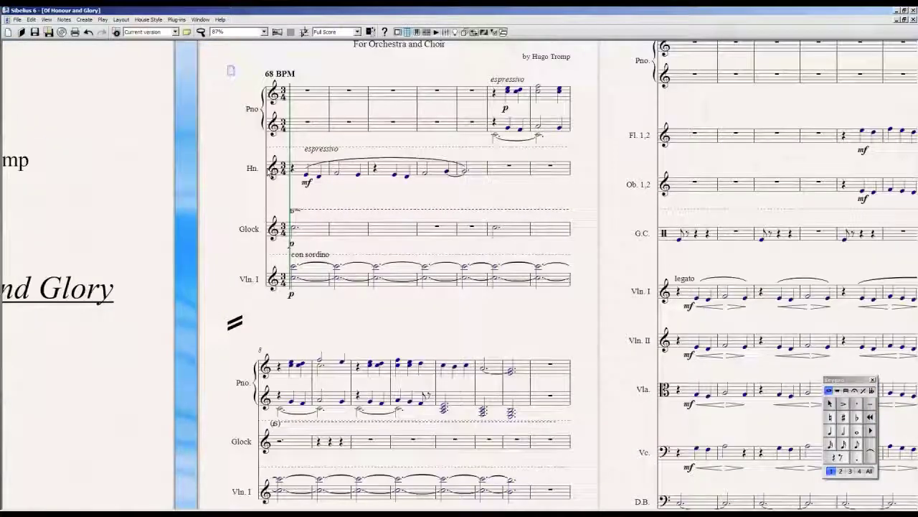
drag(260, 280, 304, 381)
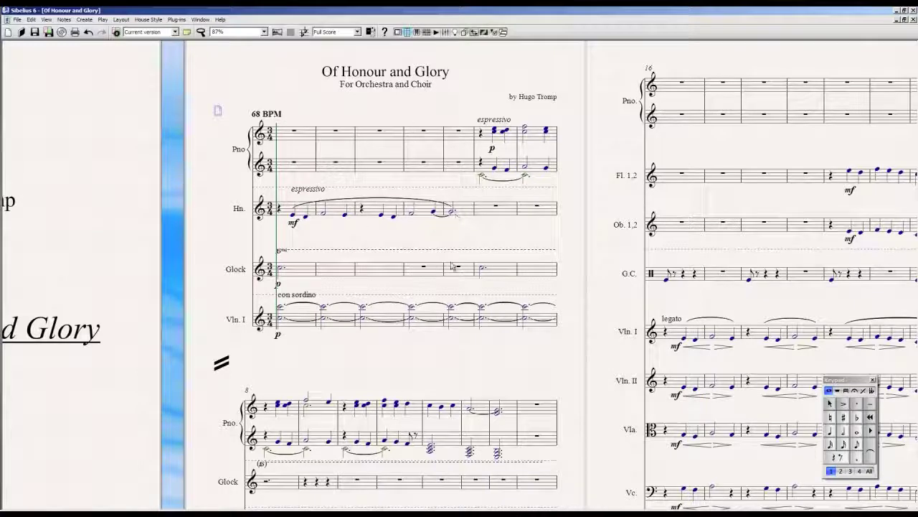
drag(390, 345, 419, 369)
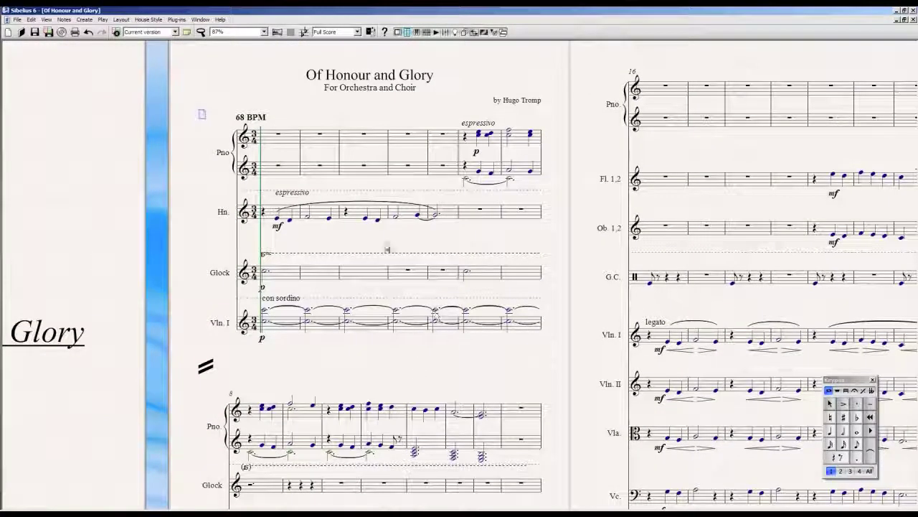
View the horn part, and return to the opening system of the full score
click(357, 33)
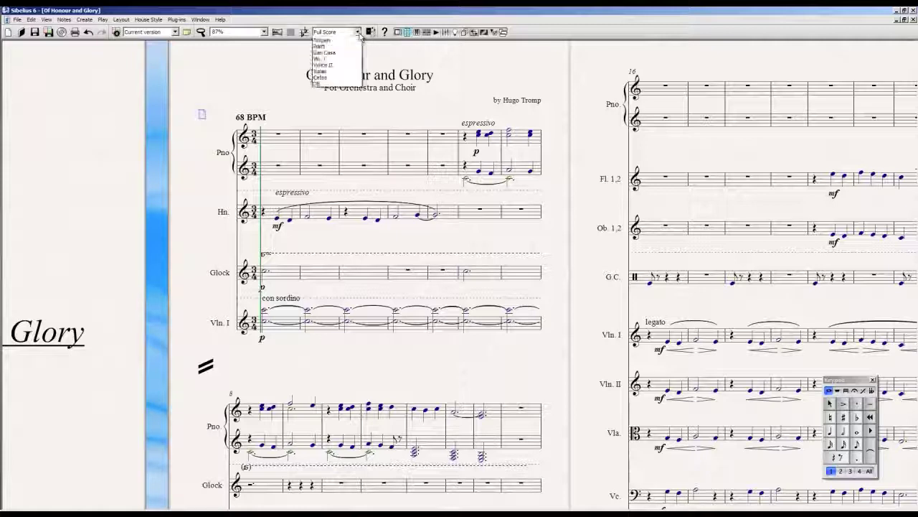
click(341, 66)
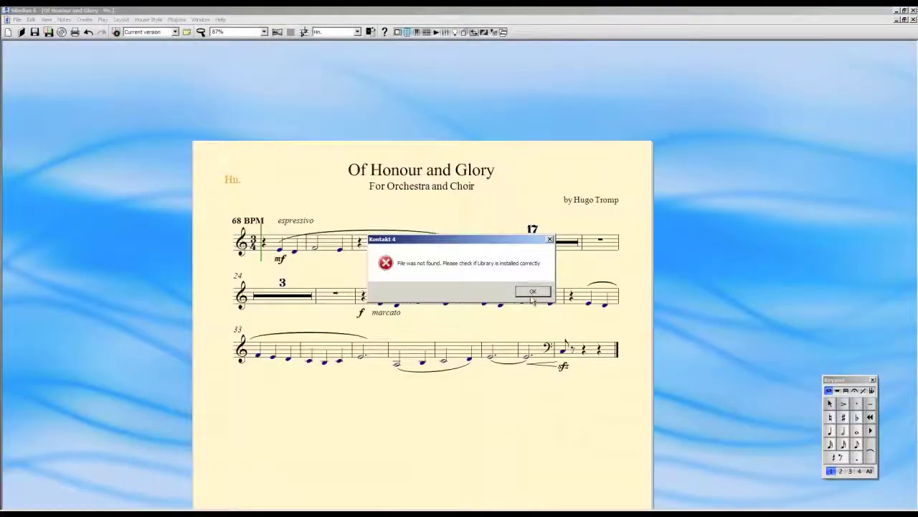
click(531, 290)
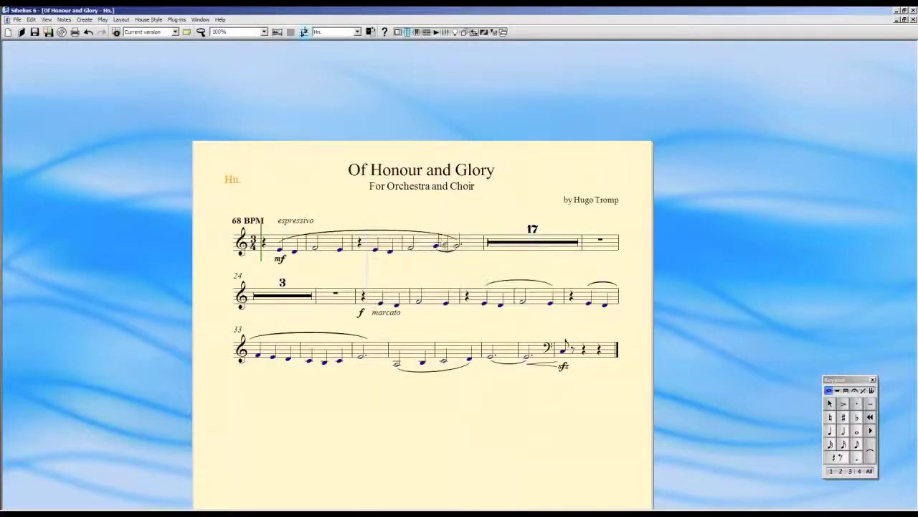
click(357, 32)
click(332, 42)
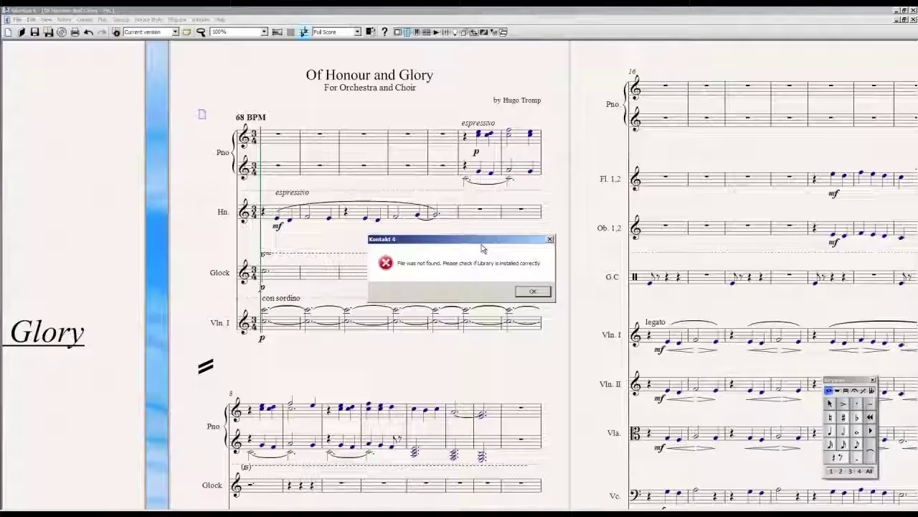
click(531, 291)
drag(571, 279, 582, 322)
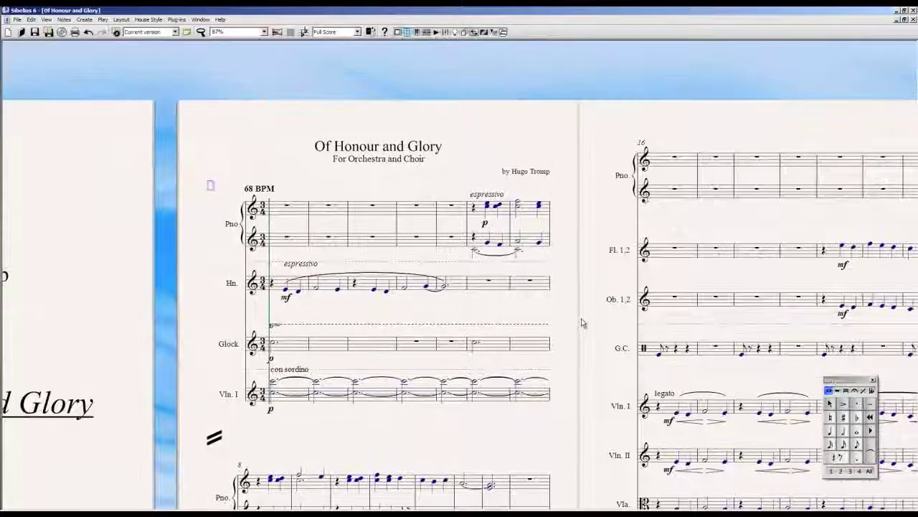
scroll(599, 312, up, 3)
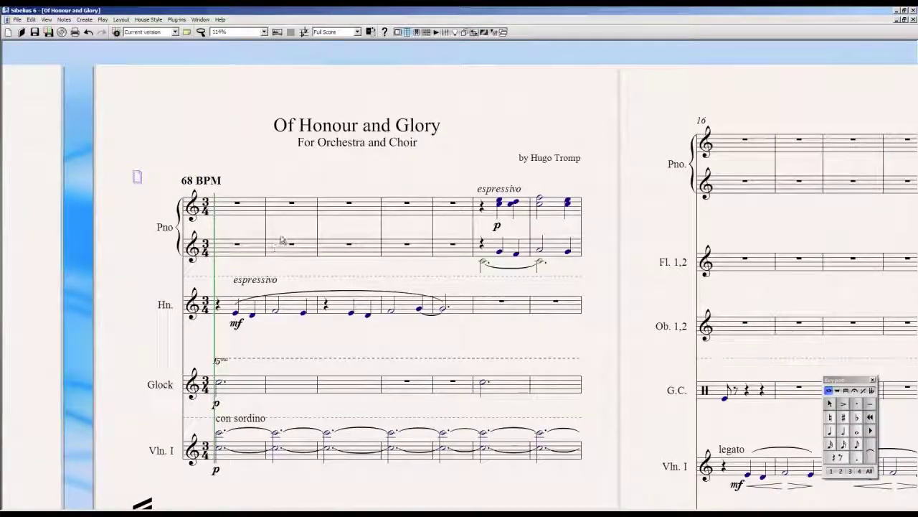
Examine the available expression words for a text entry between the piano staves in bar 2, and cancel the entry
click(284, 233)
key(ctrl+e)
right_click(288, 265)
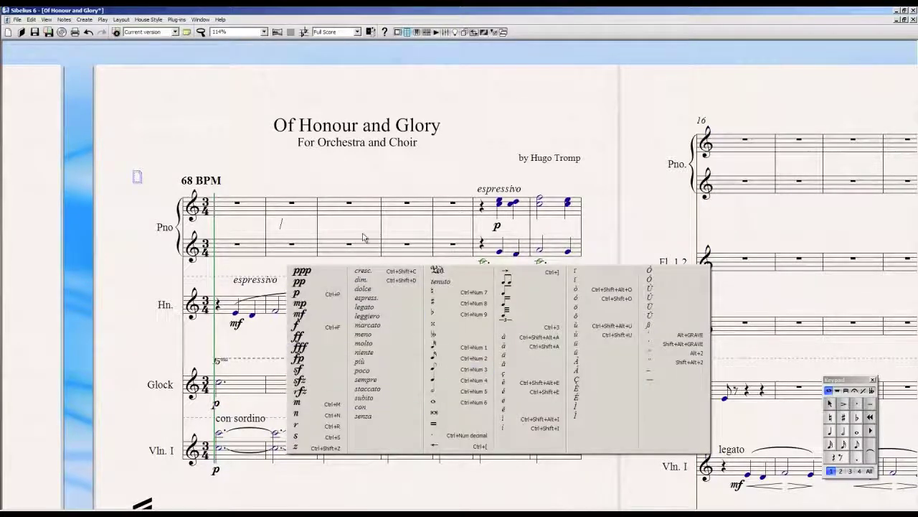
key(Escape)
key(Escape)
View the time signature options, and close them without adding a time signature
key(t)
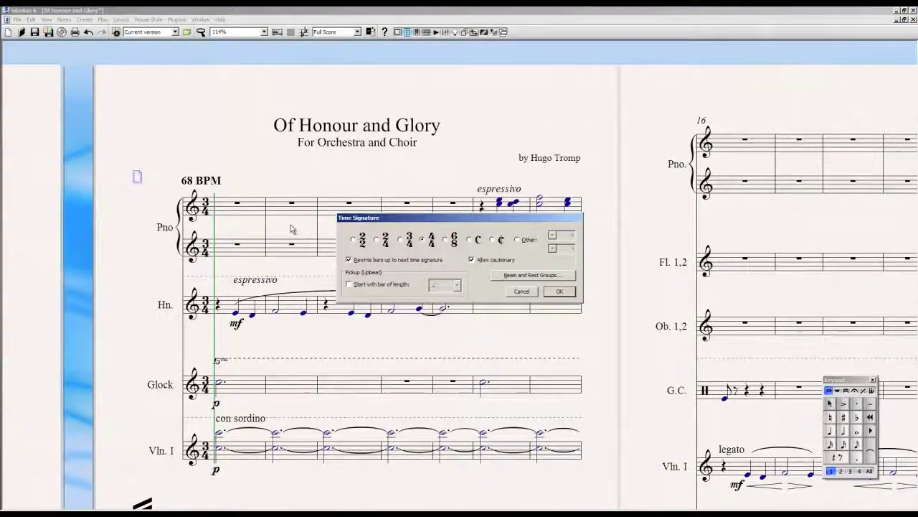
drag(477, 218, 535, 200)
key(Escape)
right_click(345, 228)
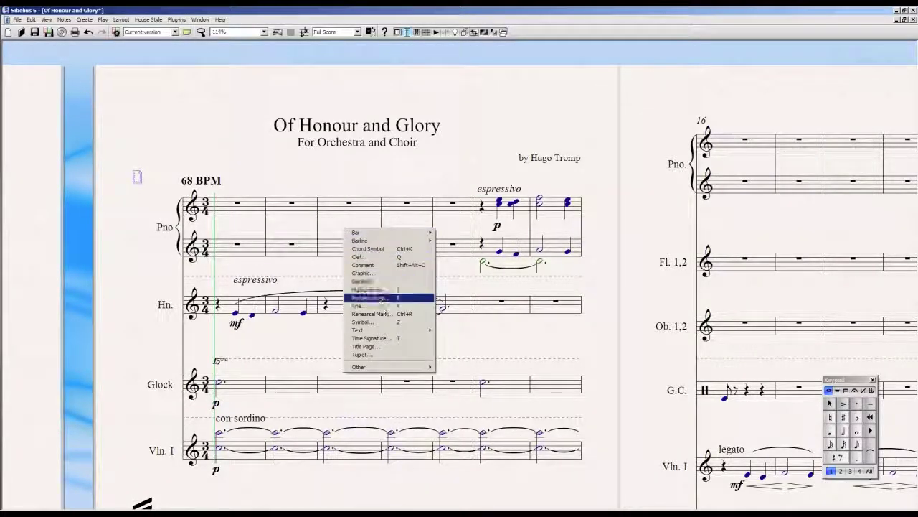
click(380, 338)
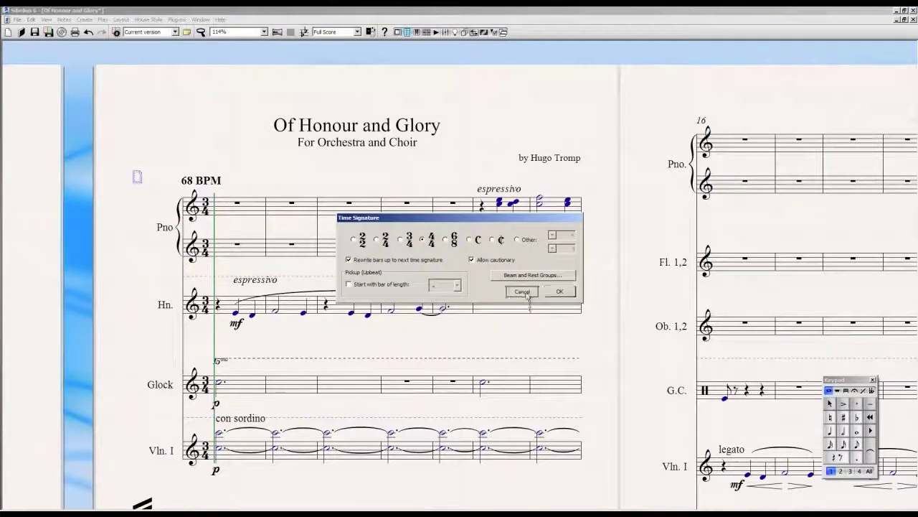
click(528, 293)
key(t)
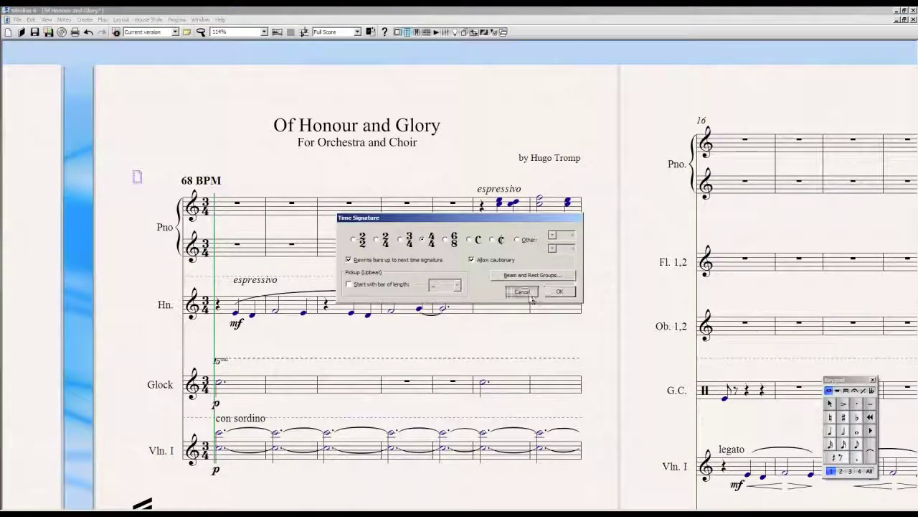
click(523, 292)
Examine the 15ma line above the glockenspiel staff in the opening system up close
scroll(199, 223, down, 1)
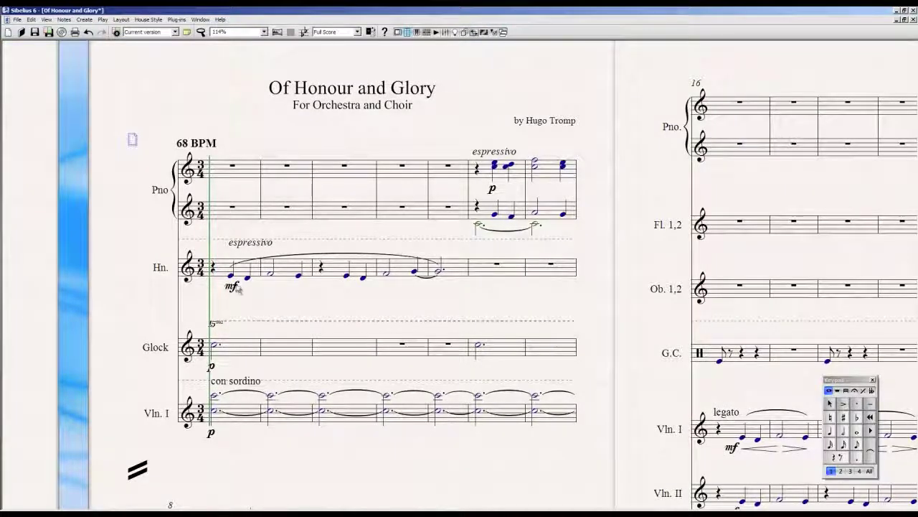
scroll(265, 268, down, 1)
scroll(265, 269, down, 2)
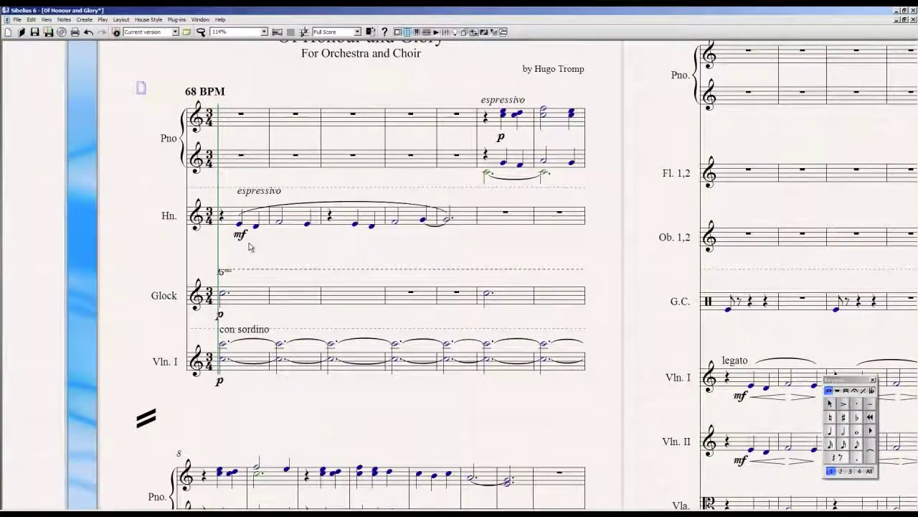
right_click(255, 240)
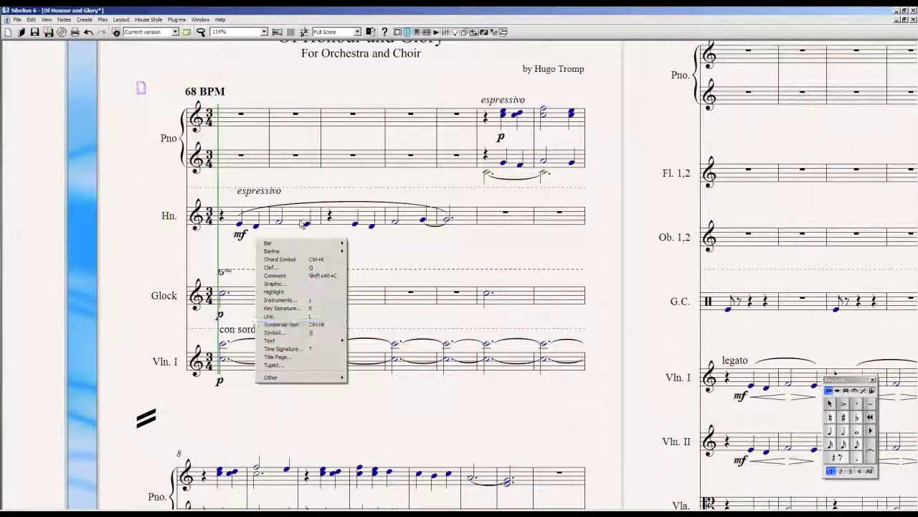
key(Escape)
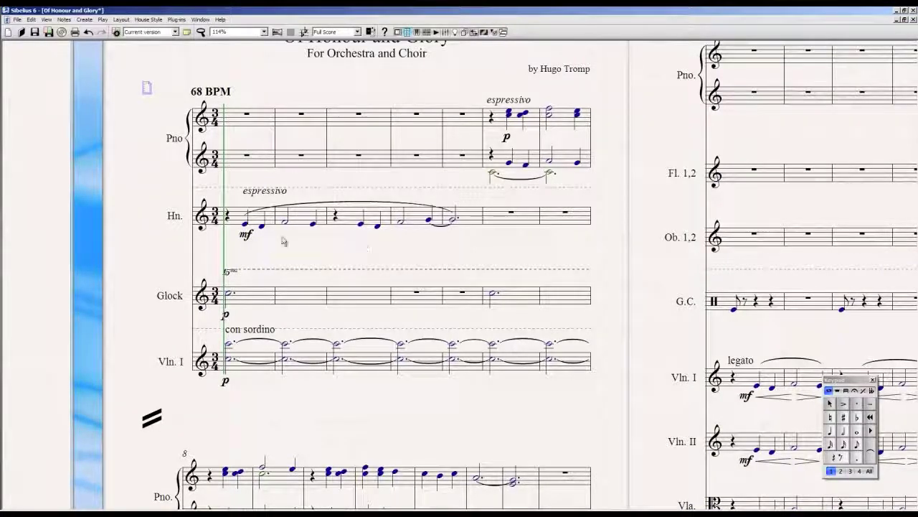
scroll(338, 273, down, 1)
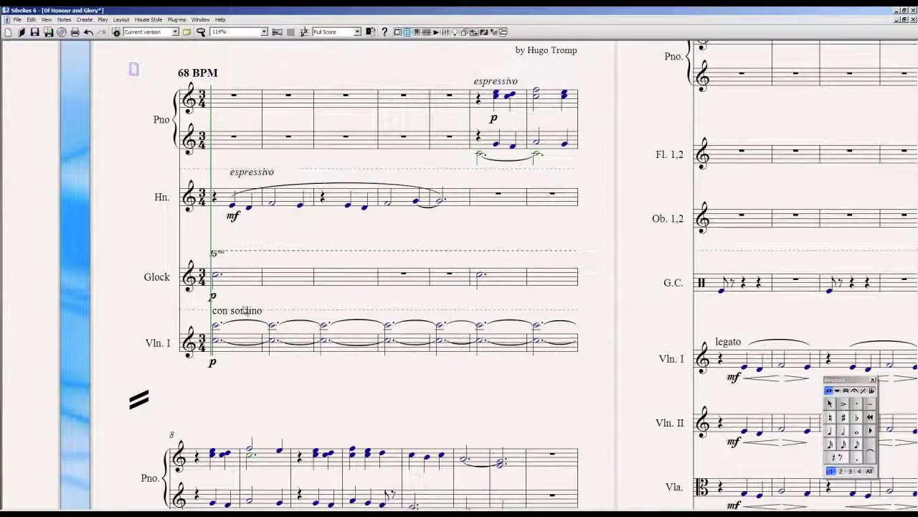
drag(420, 236, 404, 235)
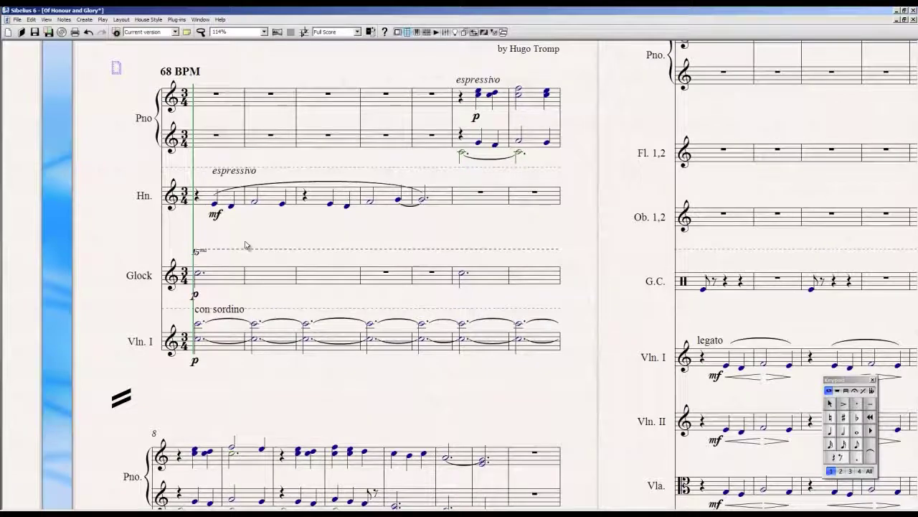
drag(246, 246, 318, 251)
key(ctrl+equal)
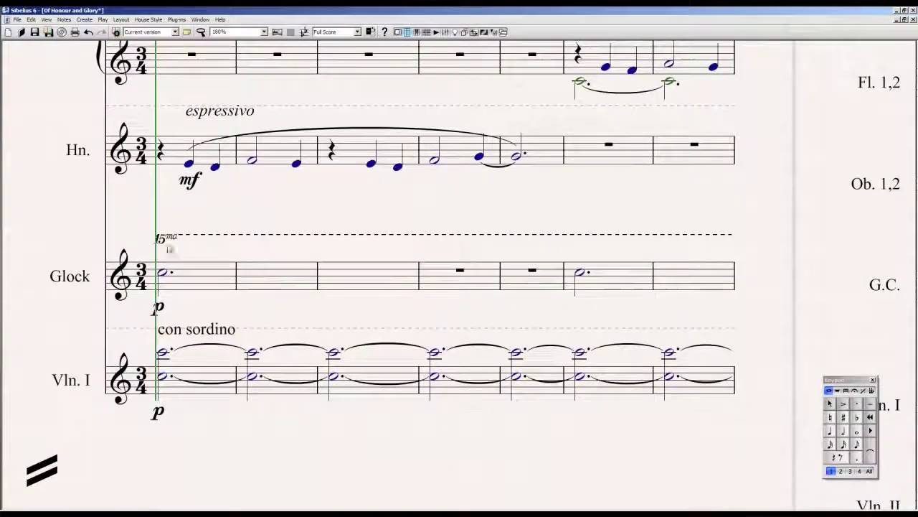
key(ctrl+minus)
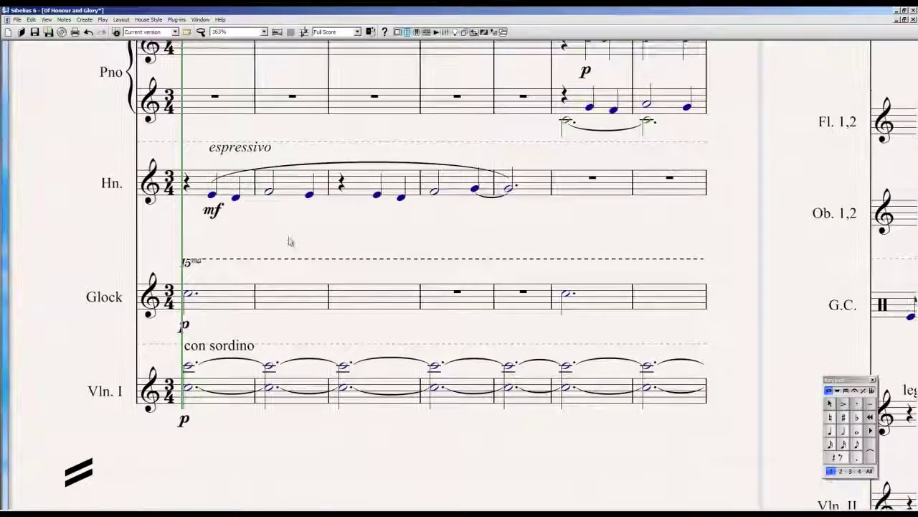
click(223, 298)
click(413, 230)
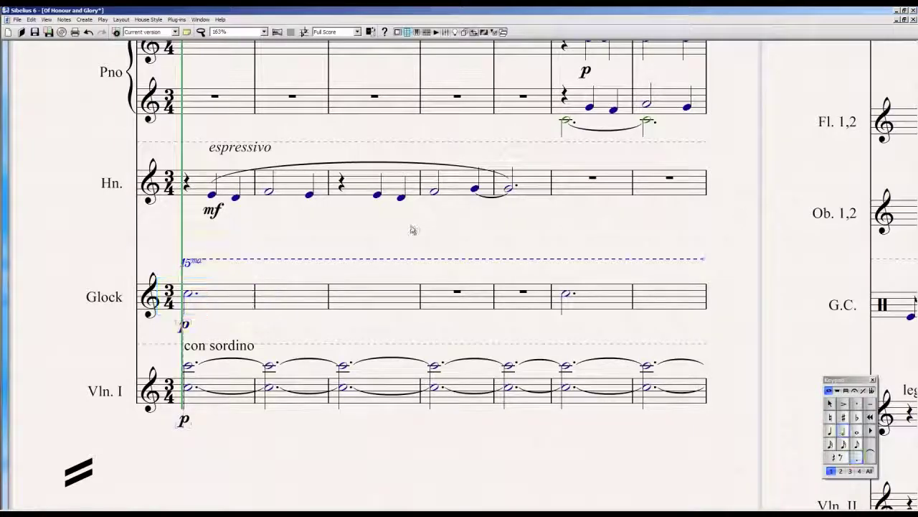
scroll(411, 239, down, 2)
scroll(411, 239, up, 4)
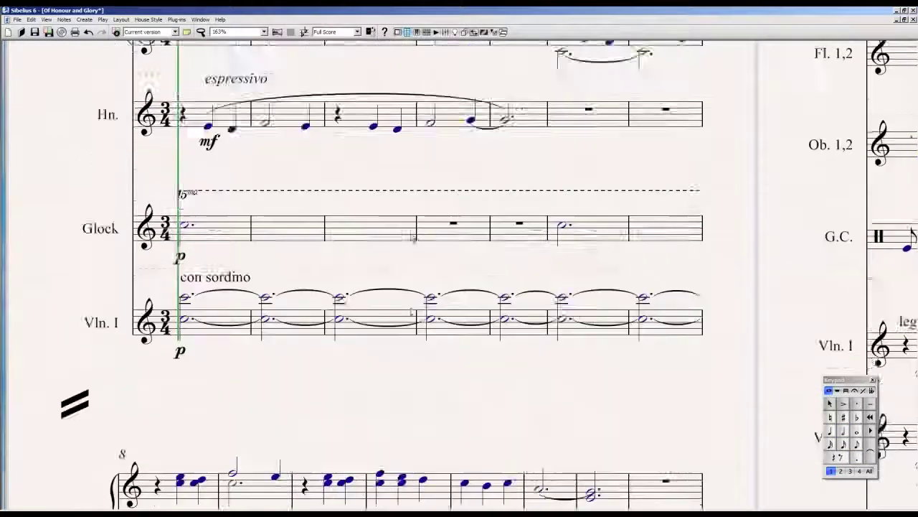
scroll(416, 239, down, 2)
scroll(409, 302, down, 1)
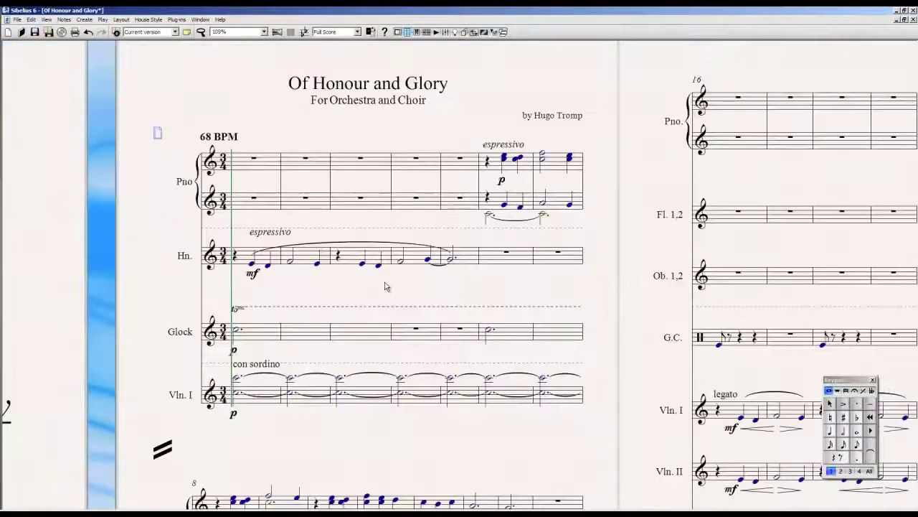
Review the 8va, 8vb, 15ma and 15mb octave lines among the available staff lines
right_click(385, 285)
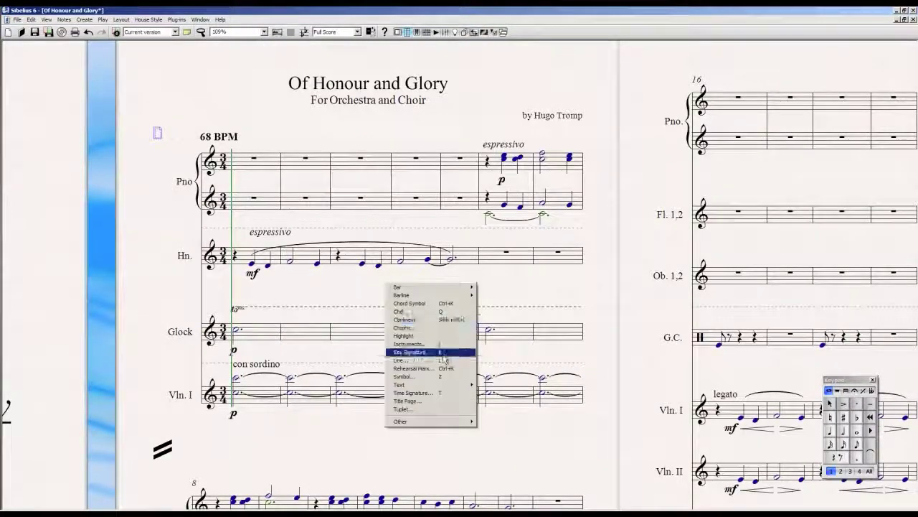
click(430, 359)
click(417, 266)
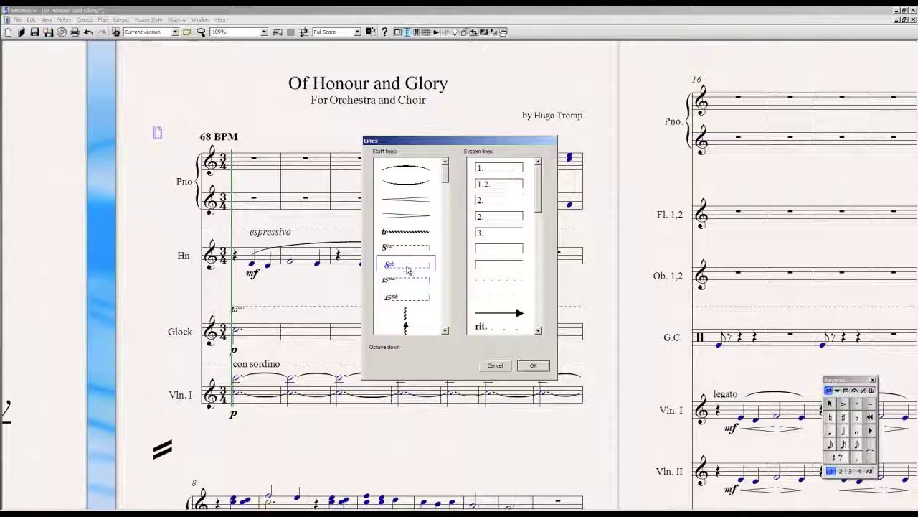
click(408, 251)
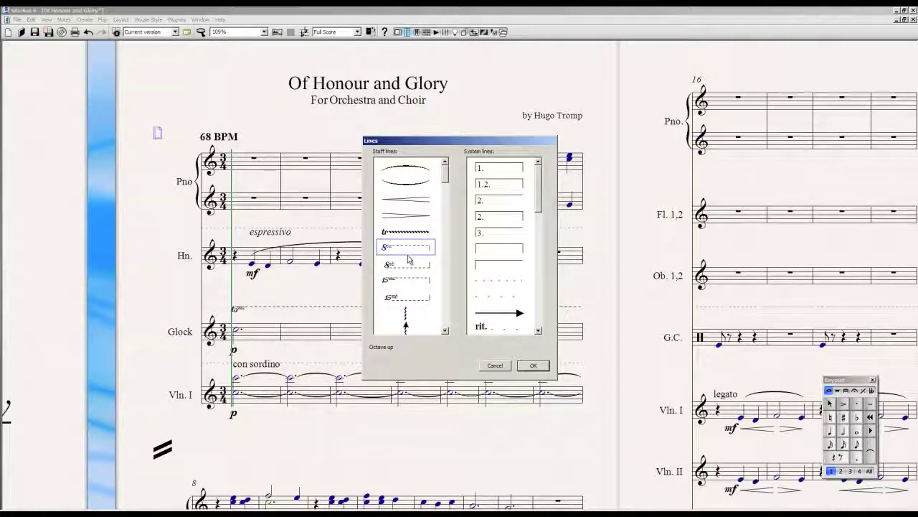
click(405, 284)
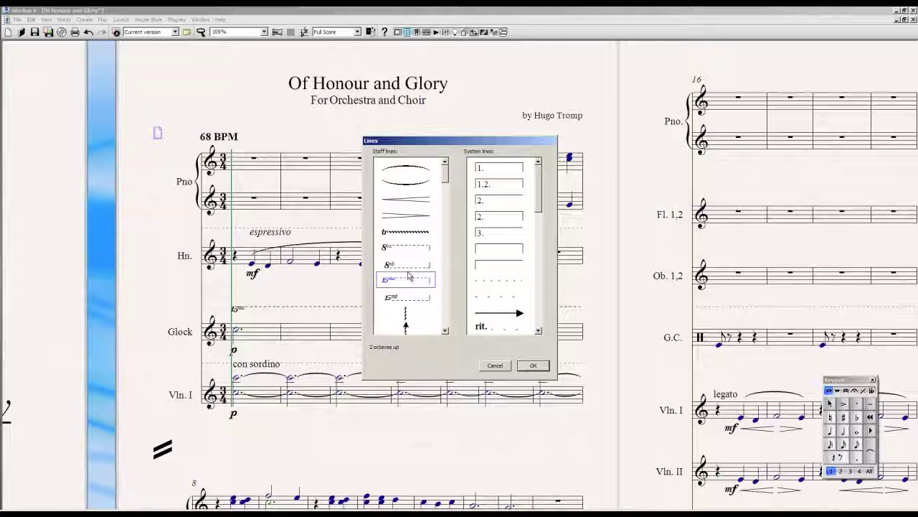
click(409, 268)
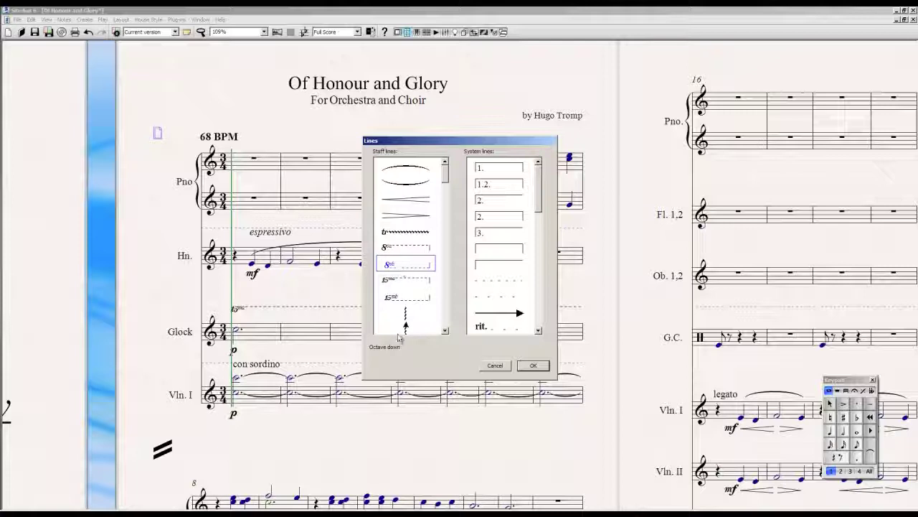
click(397, 300)
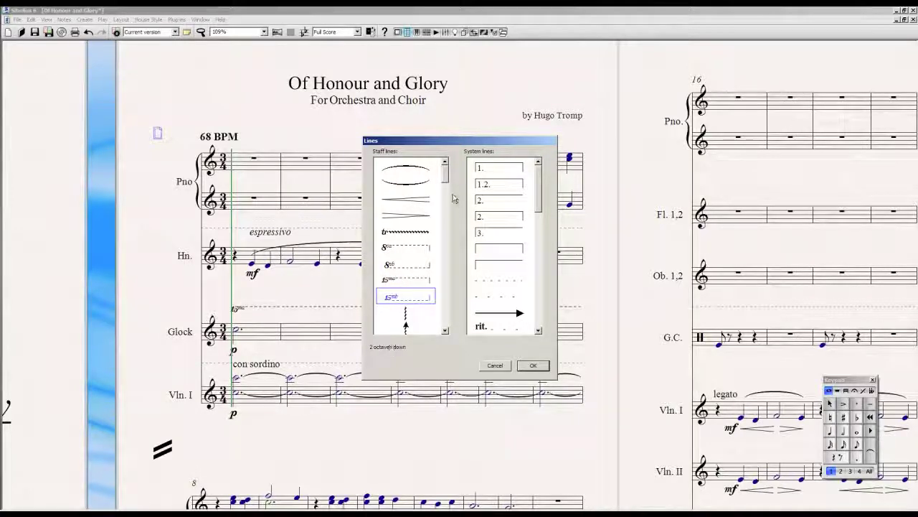
Review the crescendo hairpin and the slurs above and below among the staff lines
click(419, 206)
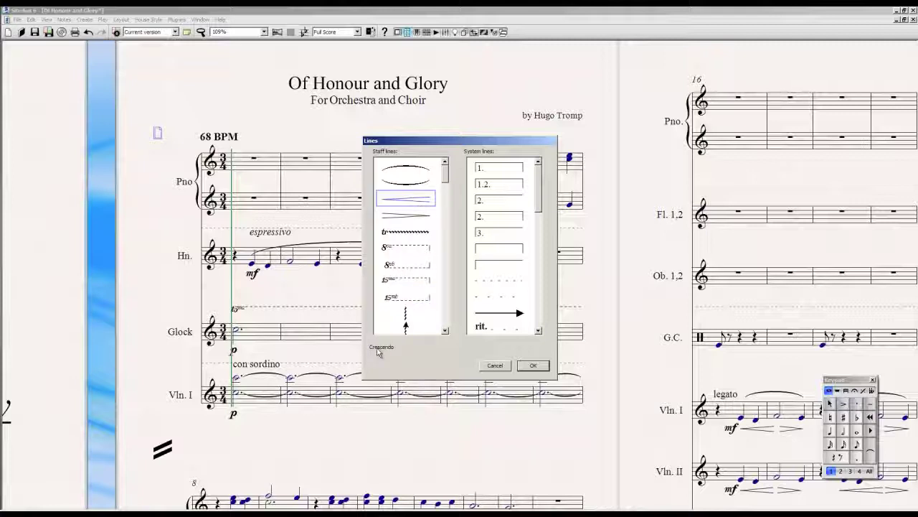
click(409, 170)
click(416, 186)
drag(443, 176, 442, 150)
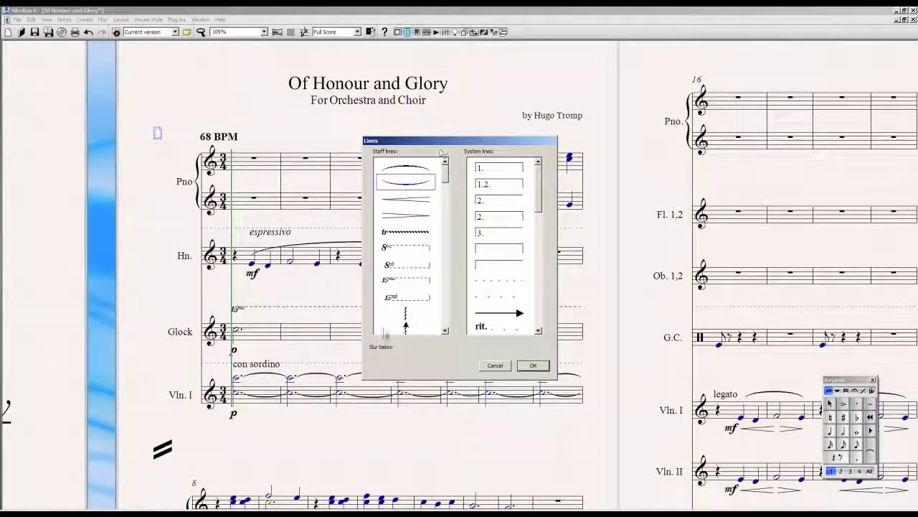
Add a dashed accel. system line above the piano staff from bar 2 to bar 4
drag(543, 192, 514, 217)
click(506, 218)
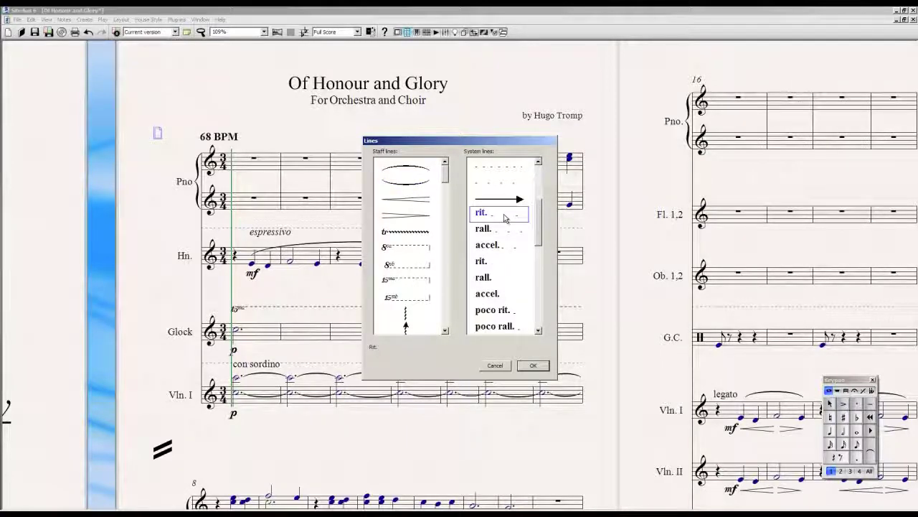
click(512, 249)
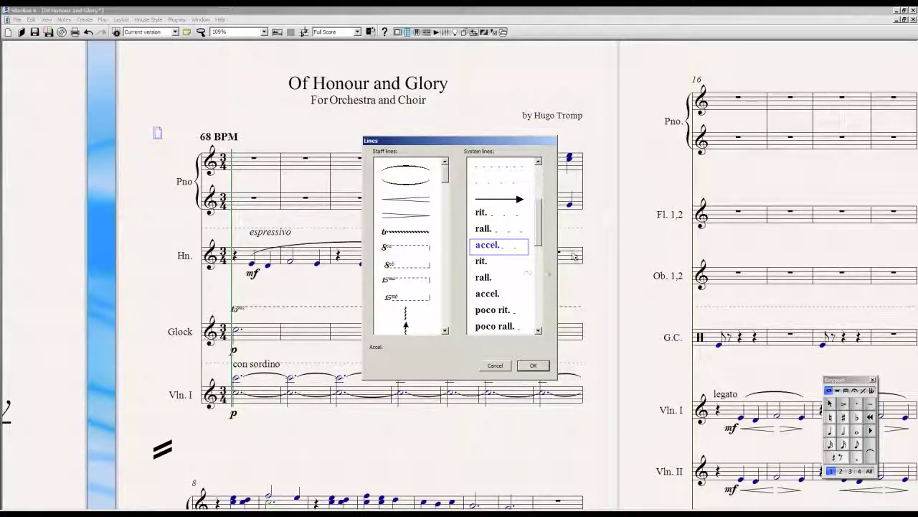
click(533, 366)
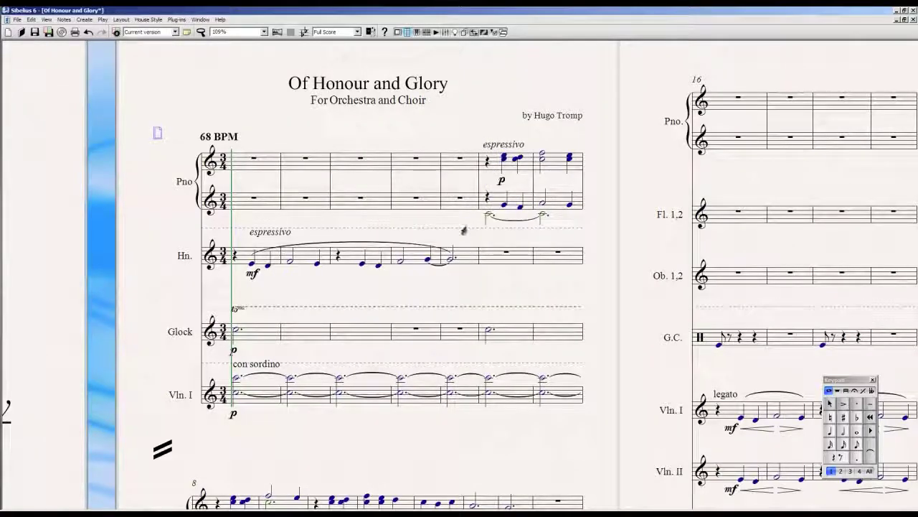
drag(289, 333, 429, 336)
click(430, 133)
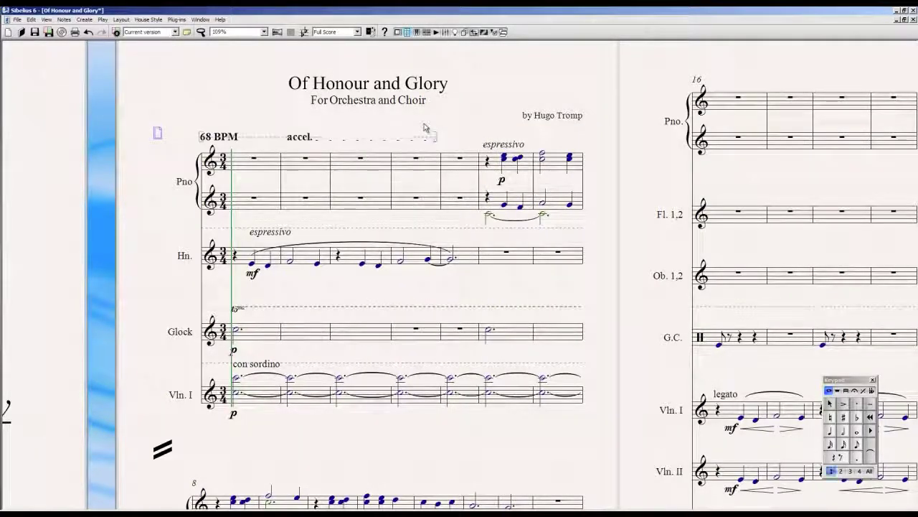
Adjust the start and end of the accel. line above the piano staff, and delete the line
click(307, 139)
drag(307, 139, 311, 140)
key(Escape)
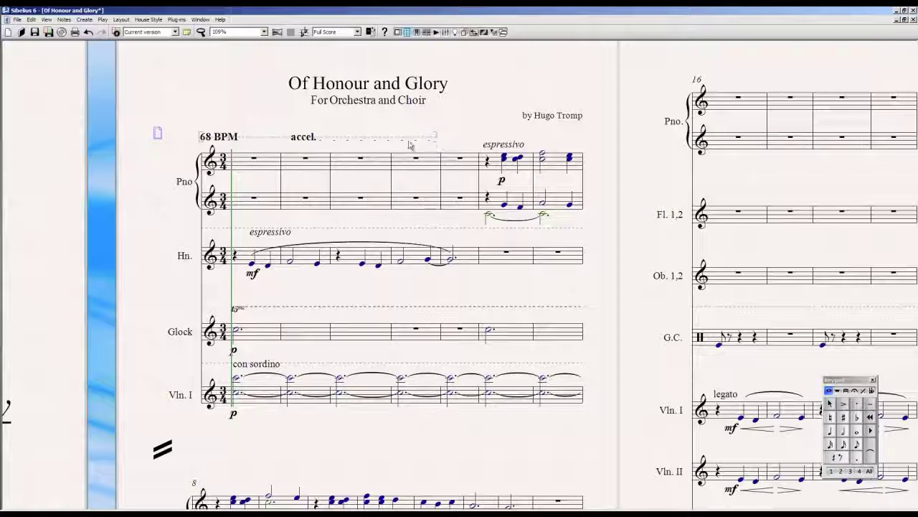
drag(434, 138, 445, 138)
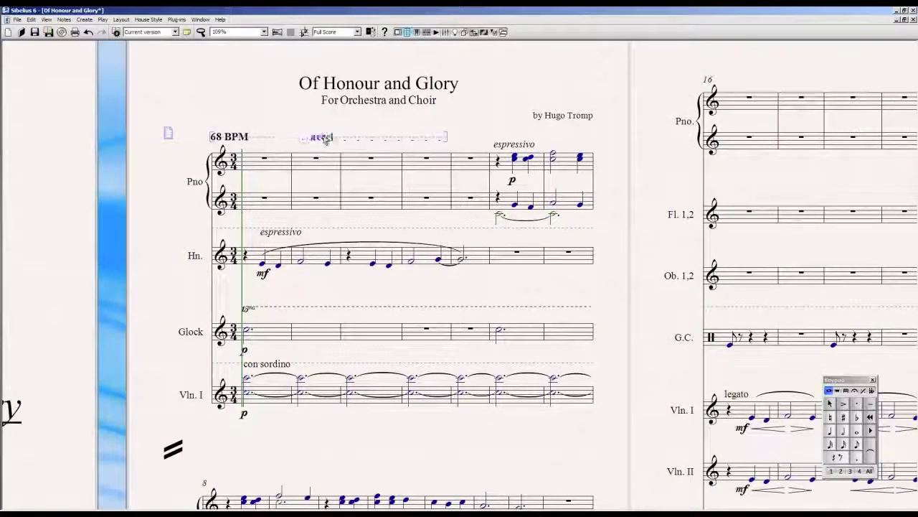
mouse_move(308, 139)
mouse_down()
mouse_move(263, 142)
mouse_move(305, 141)
mouse_up()
key(Escape)
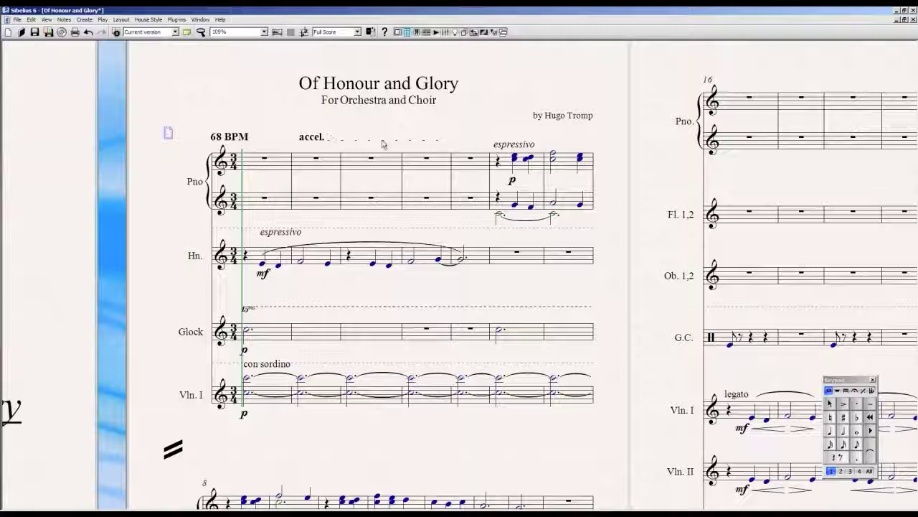
click(319, 138)
key(Delete)
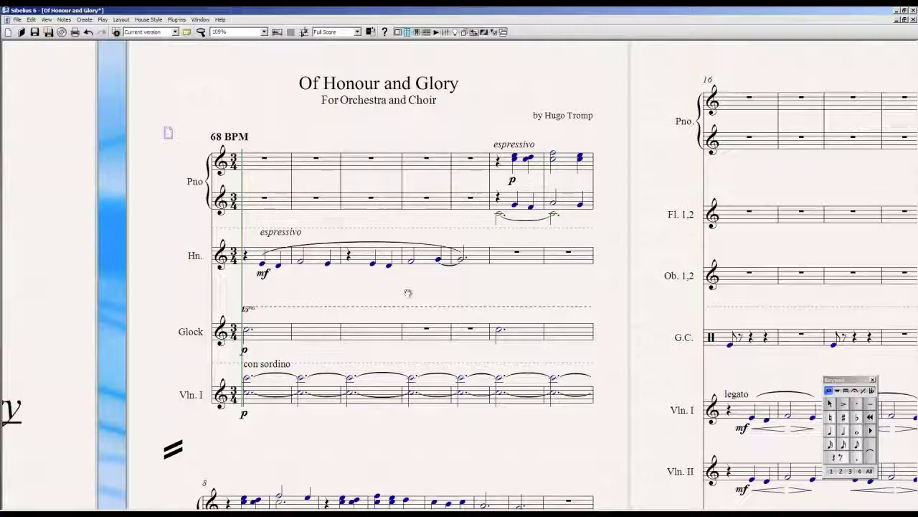
scroll(407, 292, down, 4)
scroll(403, 237, up, 3)
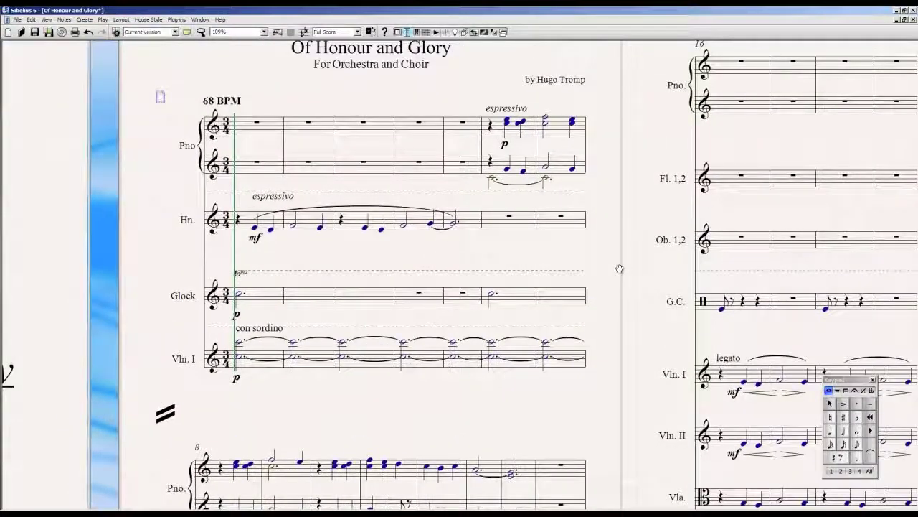
drag(620, 269, 619, 227)
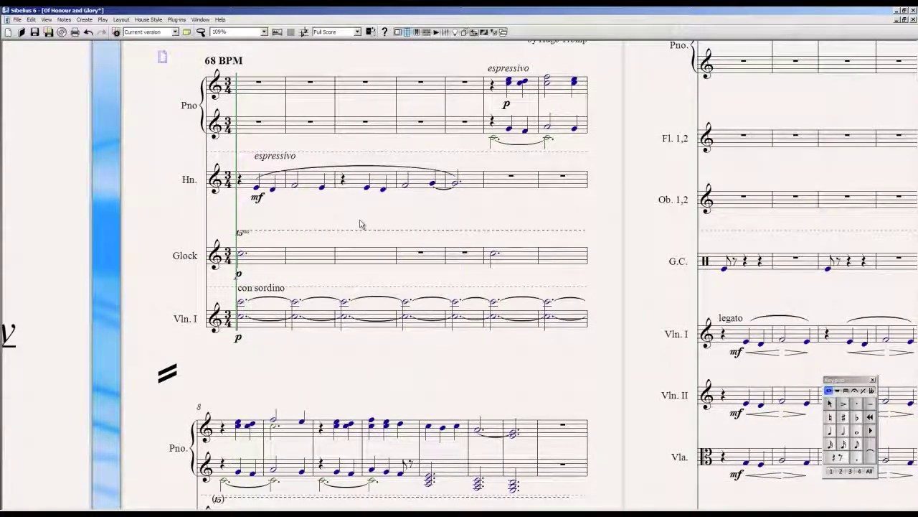
drag(361, 224, 361, 259)
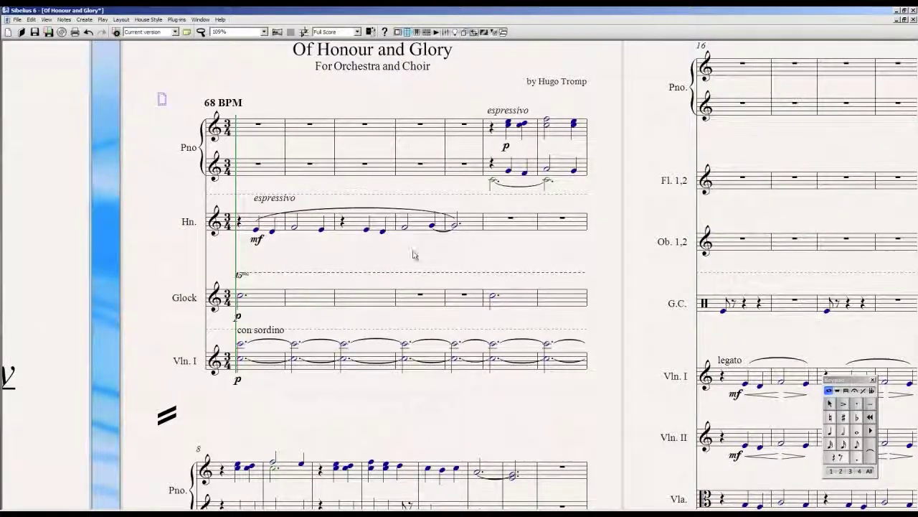
Review the sharp and flat major keys available for a new key signature, without adding one
drag(422, 257, 439, 252)
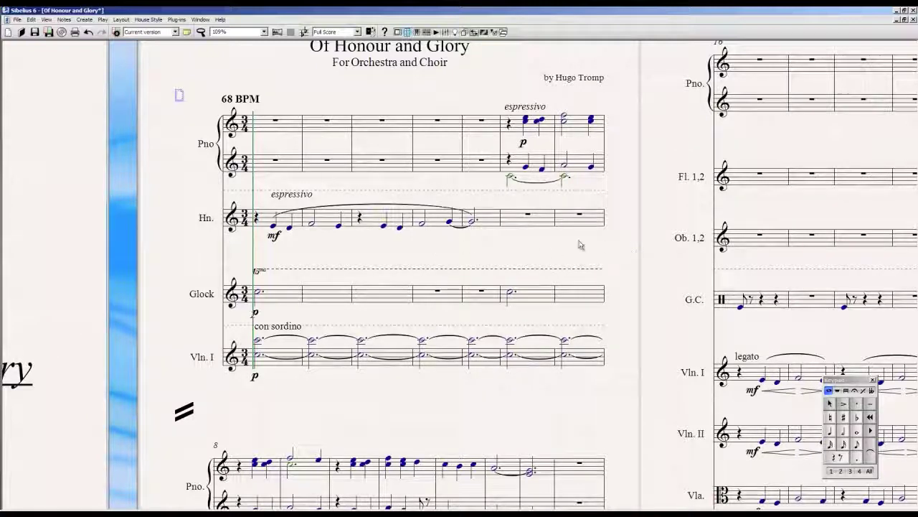
right_click(331, 243)
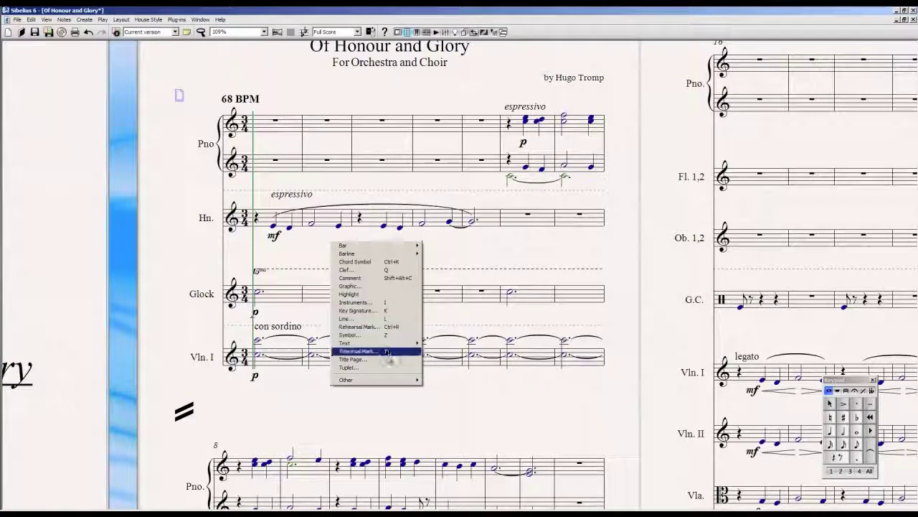
click(385, 310)
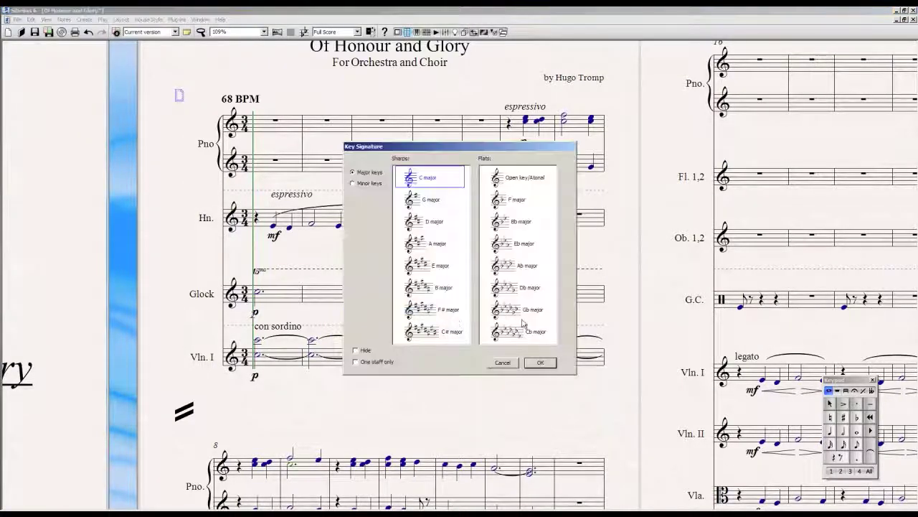
click(505, 361)
Examine the orchestral staves, dynamics, hairpins and slurs on pages 3 to 5 of the score
drag(605, 254, 282, 102)
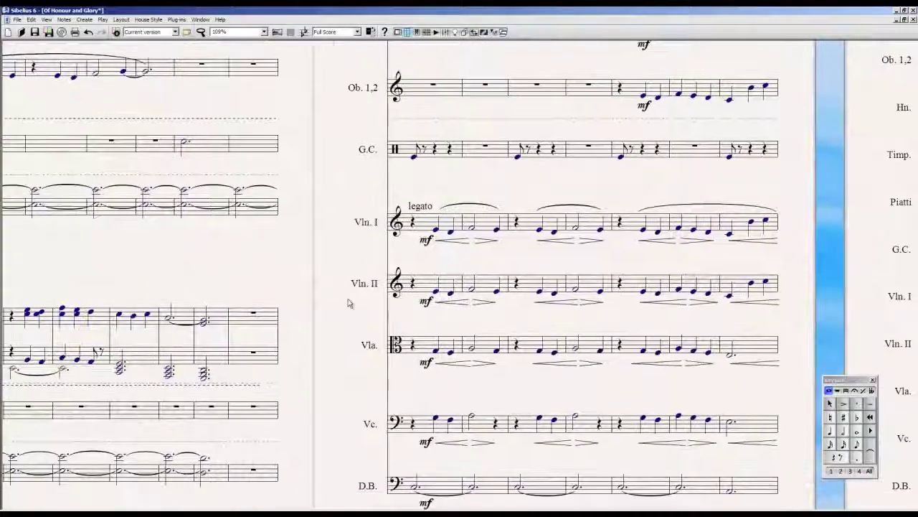
scroll(349, 303, down, 3)
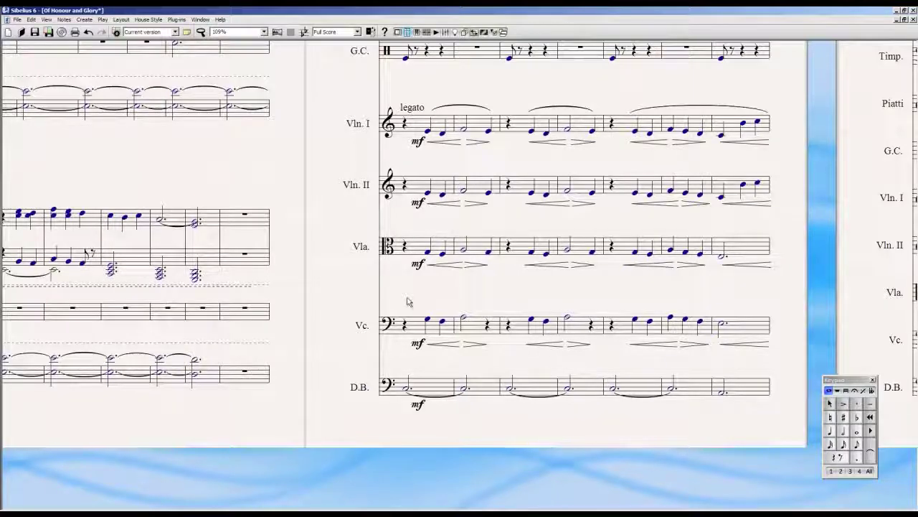
drag(447, 242, 179, 268)
drag(588, 264, 206, 460)
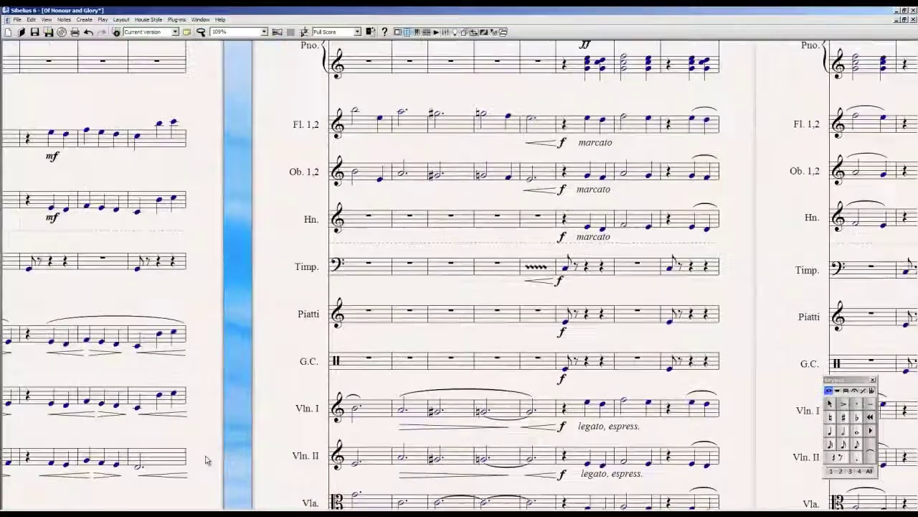
drag(246, 281, 145, 436)
drag(275, 401, 252, 326)
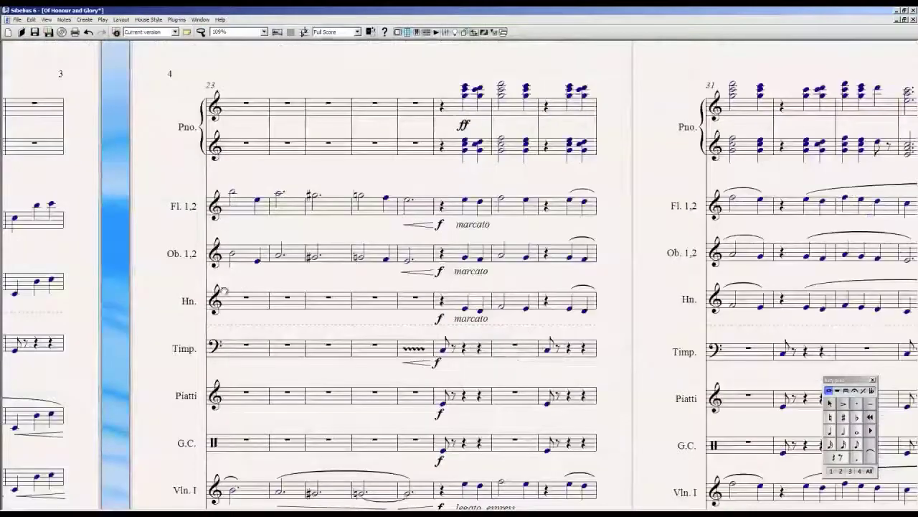
drag(465, 184, 262, 200)
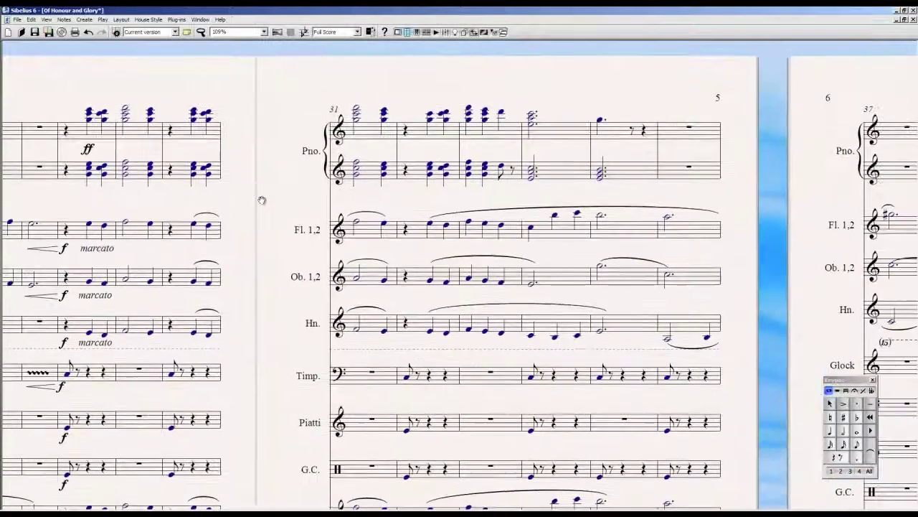
mouse_move(742, 245)
mouse_down()
mouse_move(490, 242)
mouse_move(286, 276)
mouse_move(736, 248)
mouse_up()
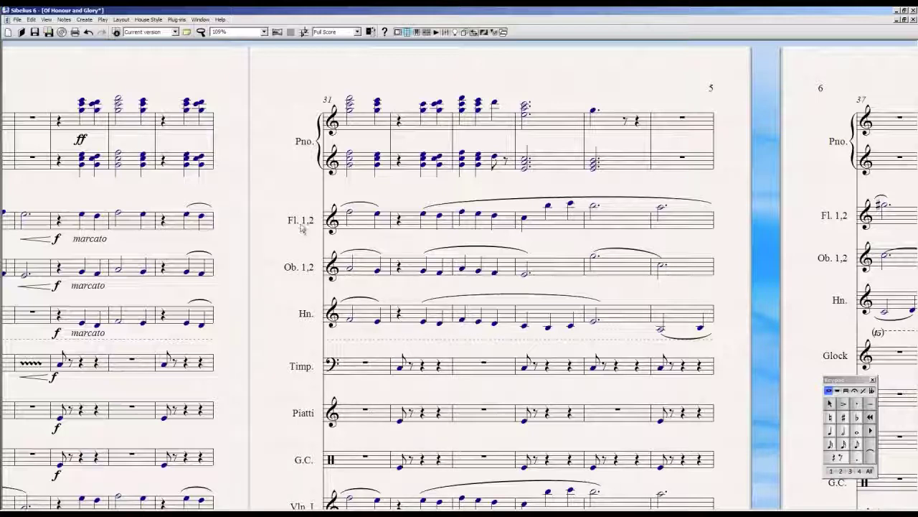
Examine the score's instrumentation and markings from the opening system to the final page starting at bar 37, and back to the opening
scroll(302, 226, left, 5)
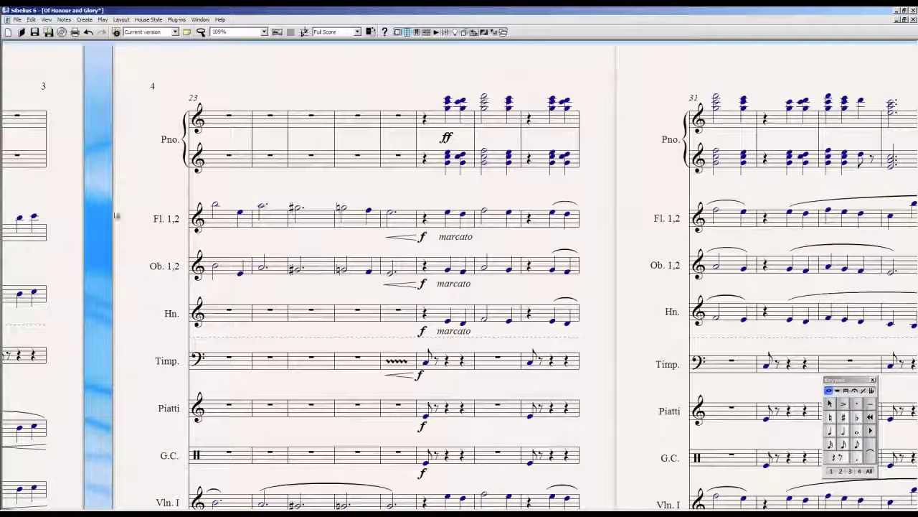
scroll(115, 216, left, 7)
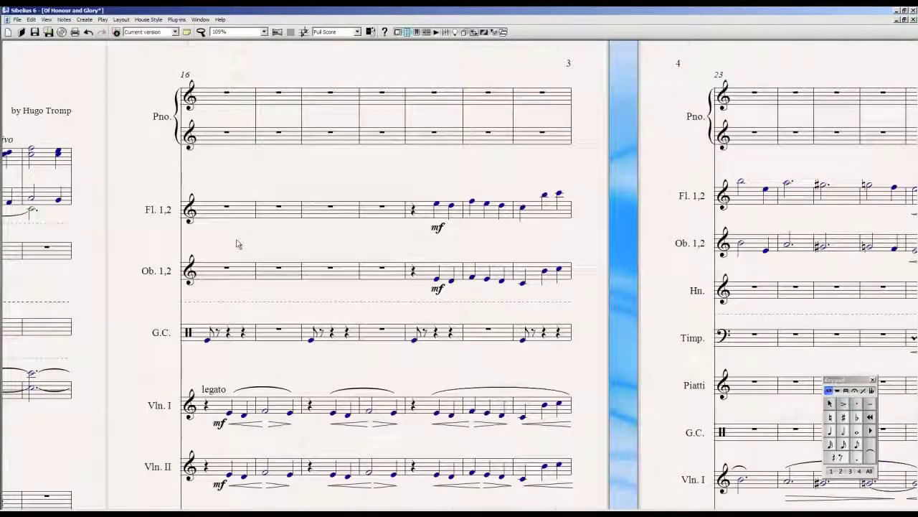
scroll(239, 244, left, 5)
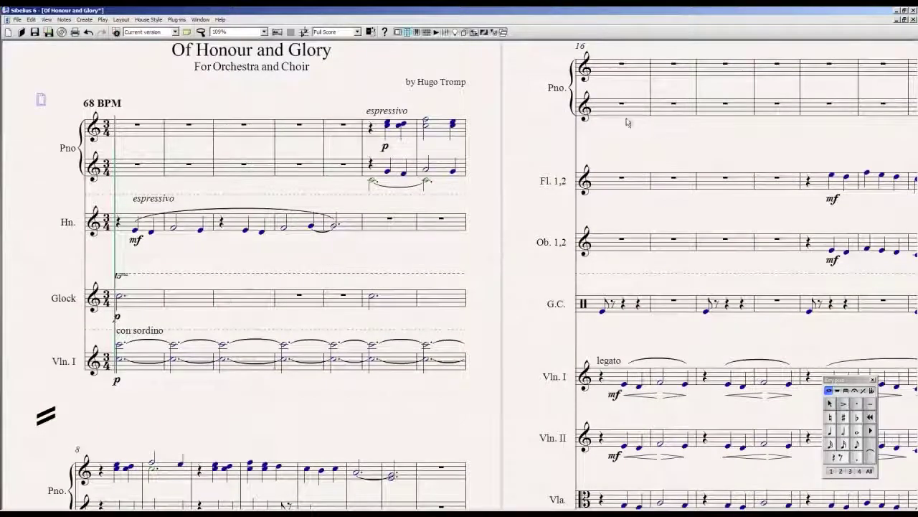
scroll(626, 122, right, 2)
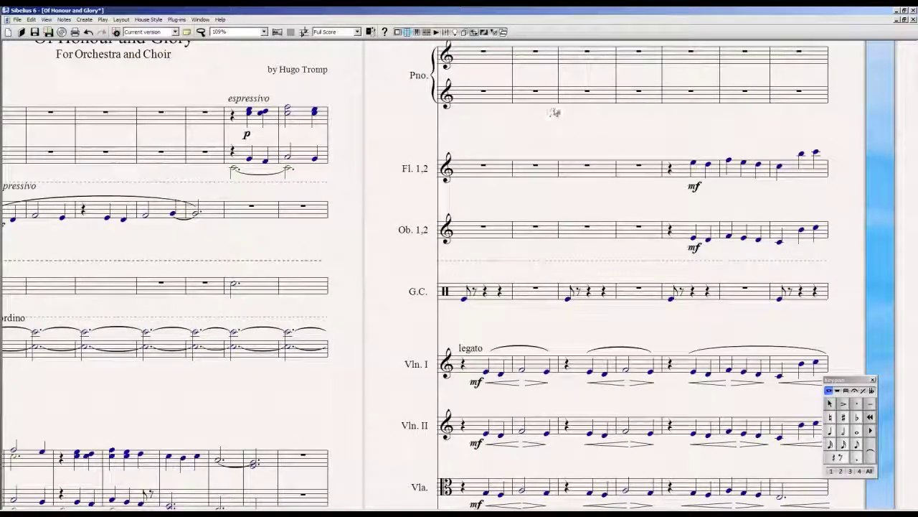
drag(828, 162, 382, 225)
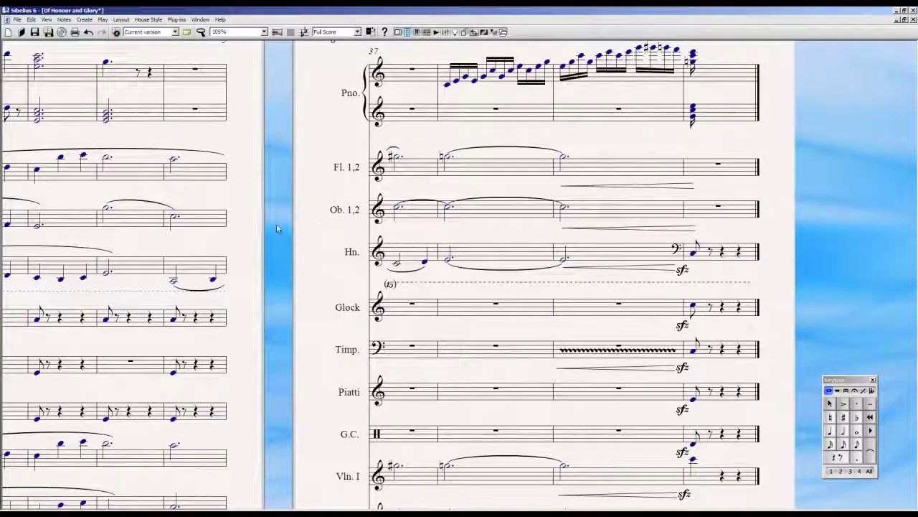
drag(325, 221, 771, 241)
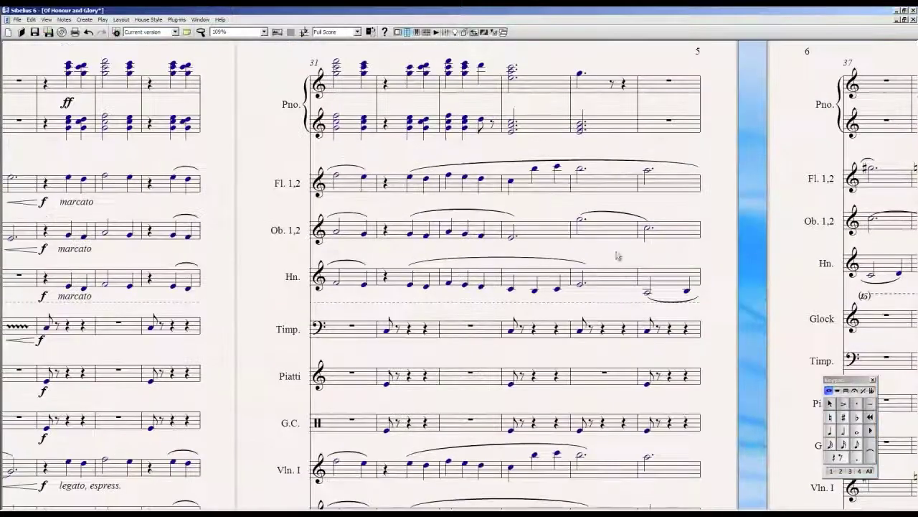
drag(233, 255, 816, 190)
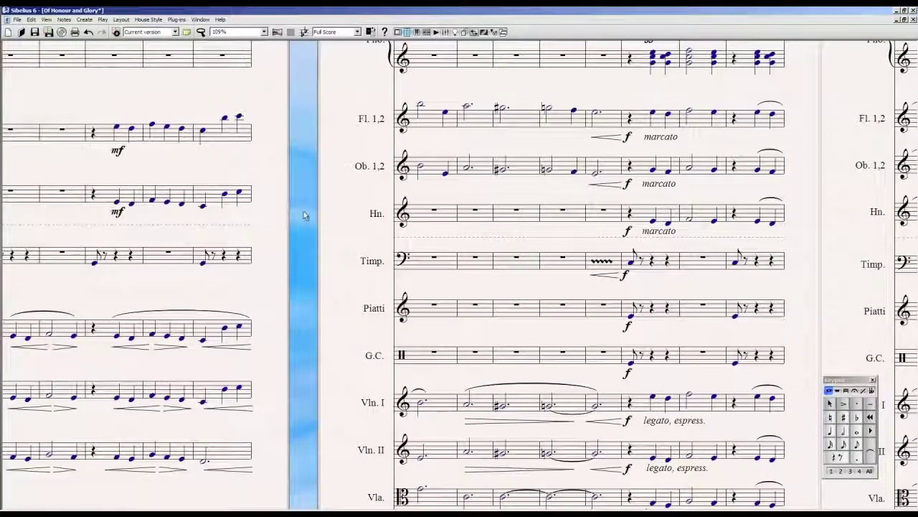
drag(304, 214, 734, 299)
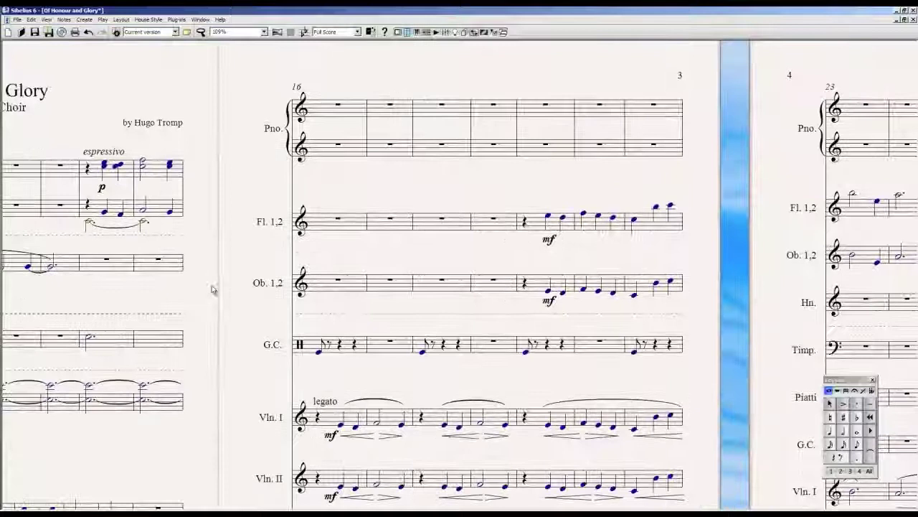
drag(171, 112, 582, 161)
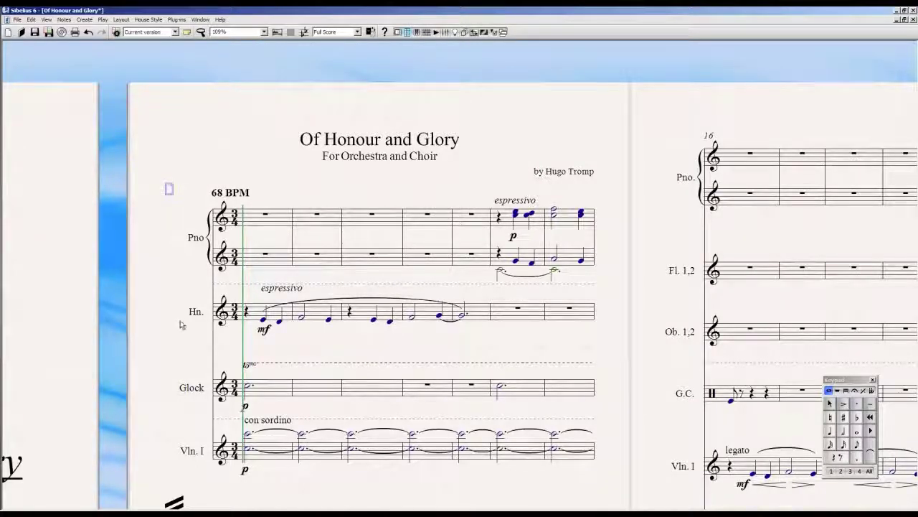
drag(545, 339, 539, 293)
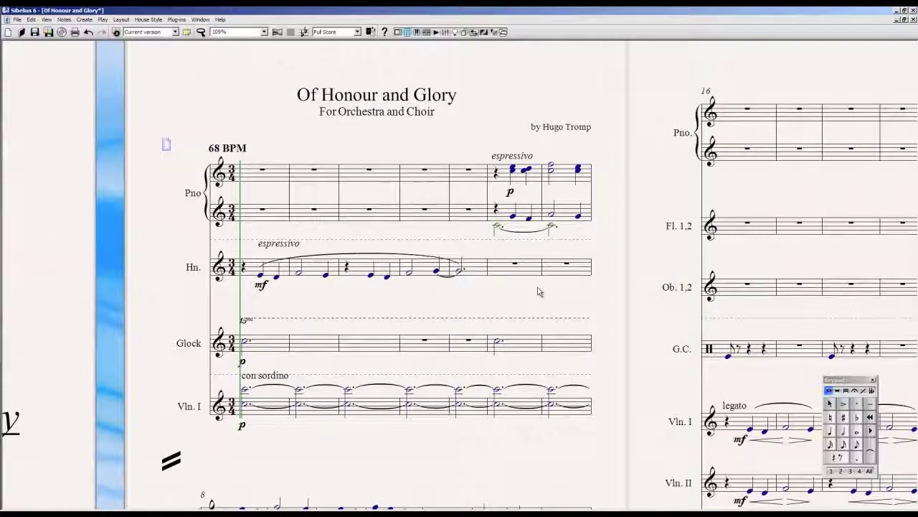
drag(627, 323, 164, 379)
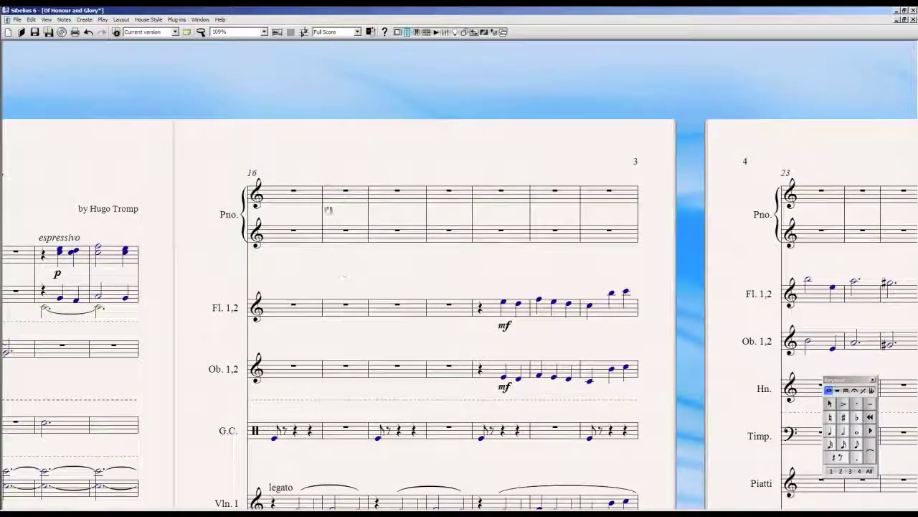
click(316, 208)
click(327, 129)
drag(185, 147, 668, 138)
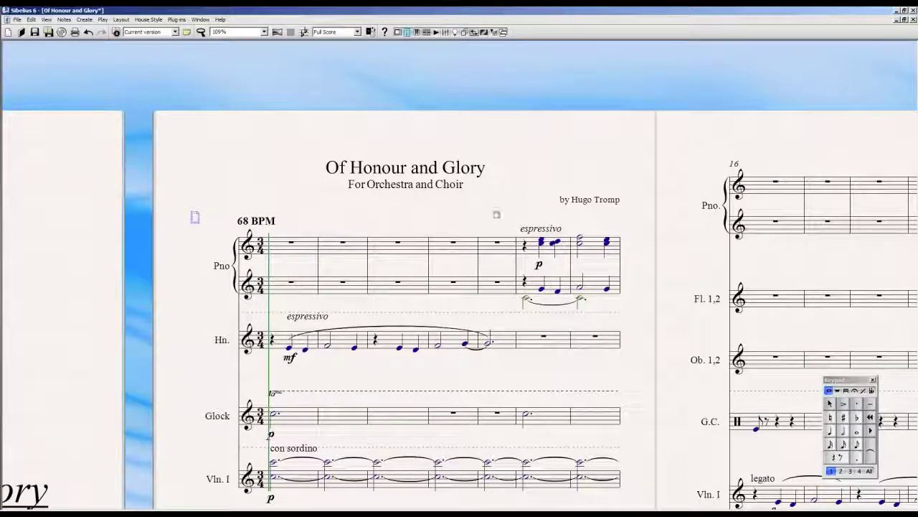
scroll(474, 244, down, 2)
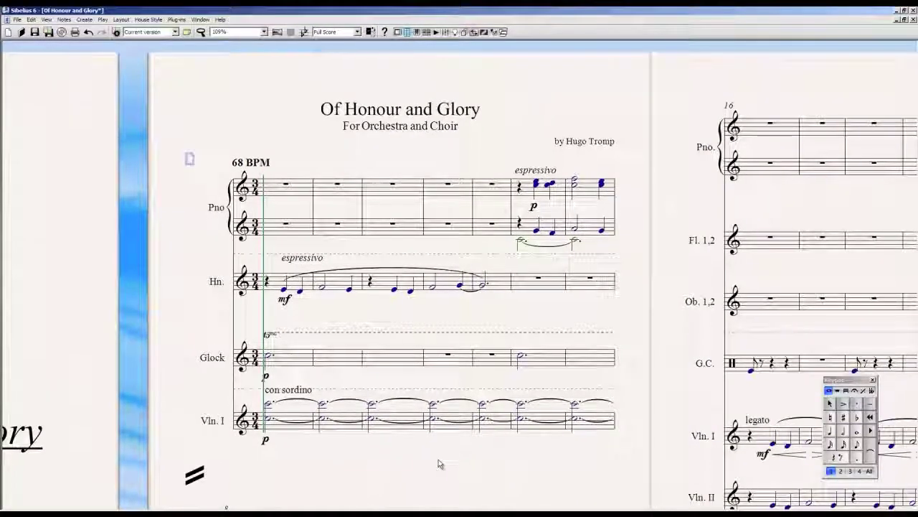
scroll(440, 465, up, 1)
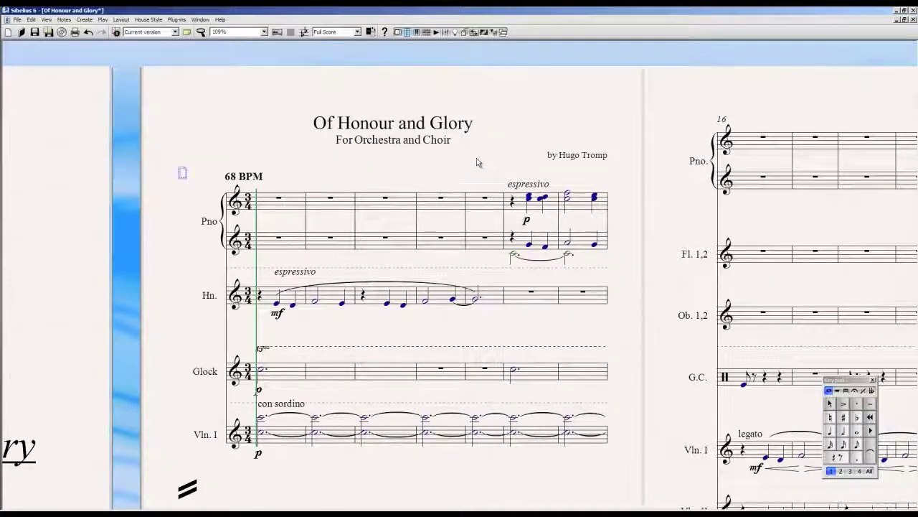
scroll(654, 233, down, 2)
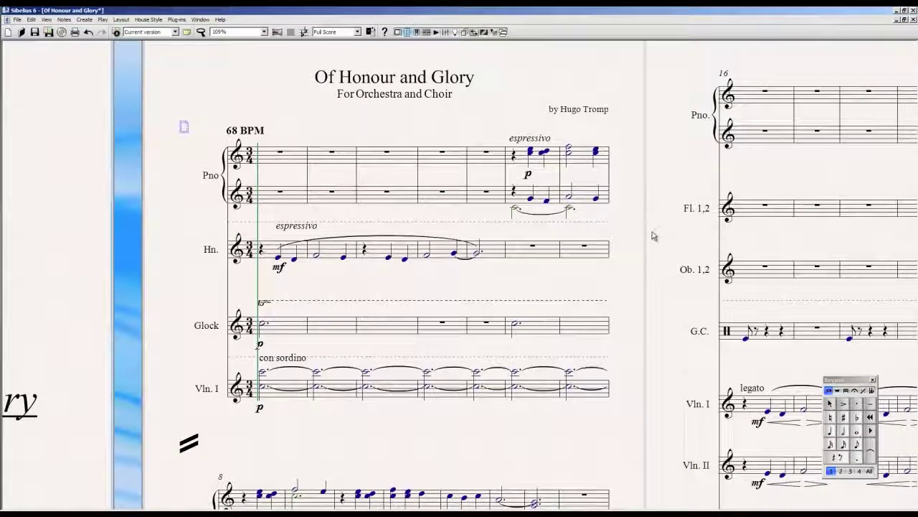
drag(653, 235, 653, 279)
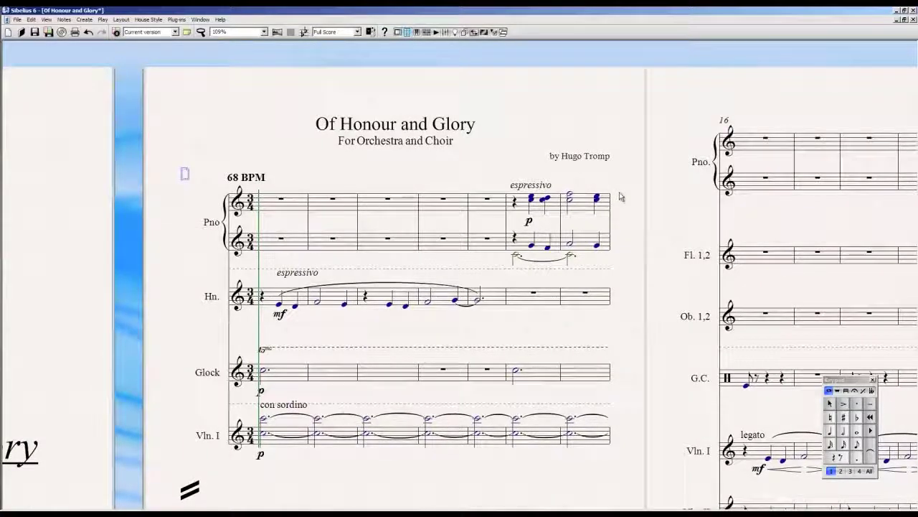
Examine the page layout of the whole score at 55% zoom, from the title page to the last page
key(ctrl+minus)
drag(564, 260, 548, 187)
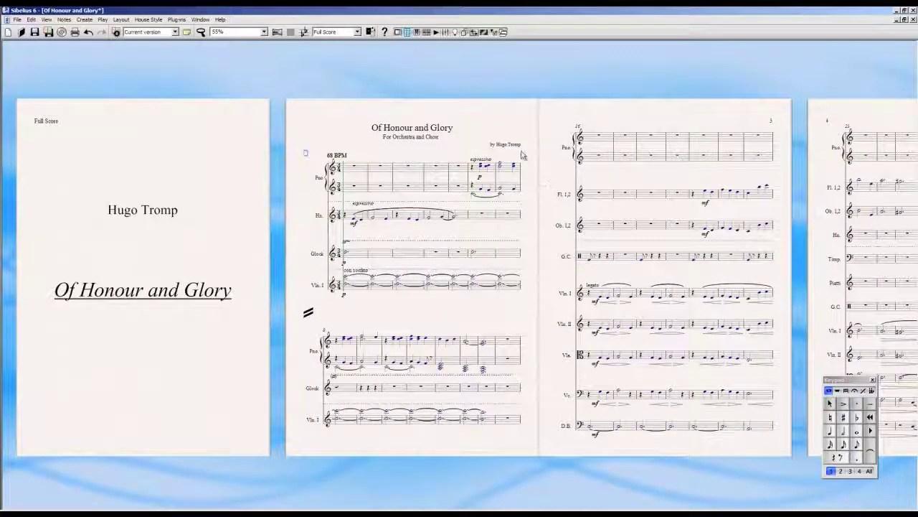
drag(558, 152, 577, 163)
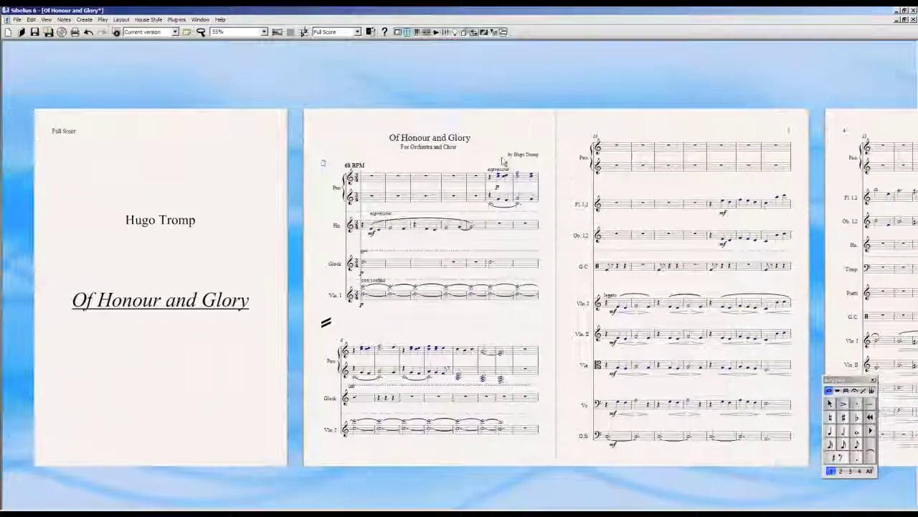
drag(505, 95, 218, 91)
drag(626, 91, 252, 86)
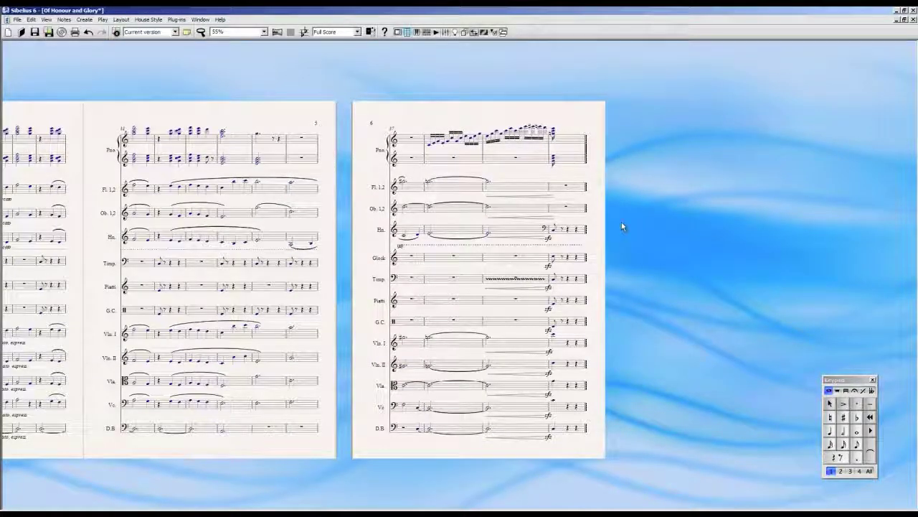
drag(137, 77, 614, 70)
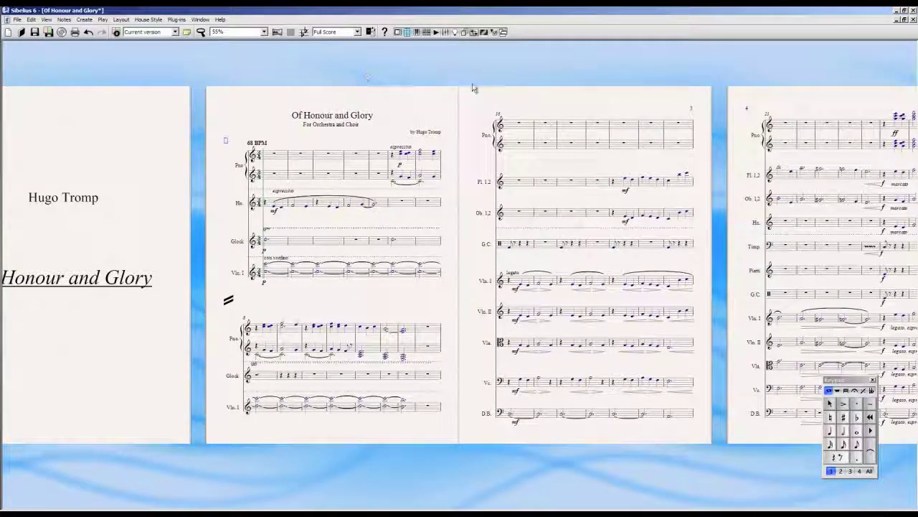
scroll(810, 67, right, 5)
scroll(810, 67, right, 3)
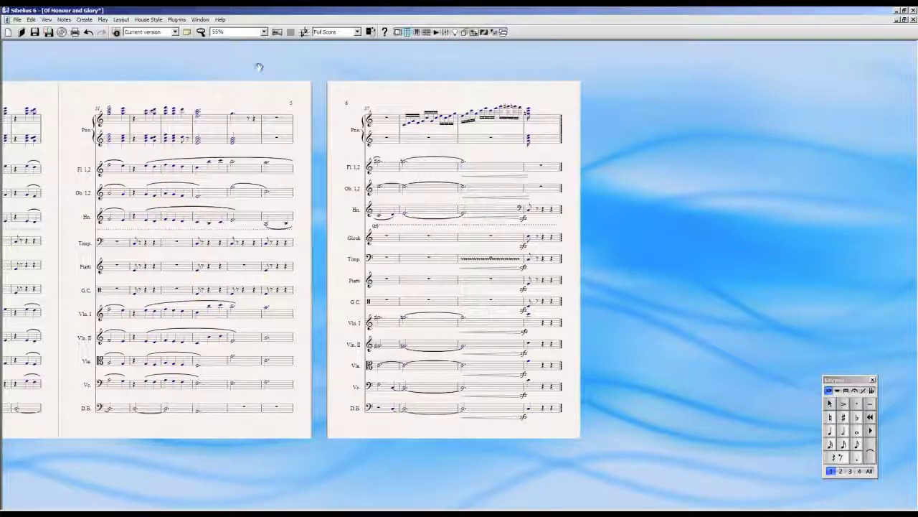
scroll(184, 67, left, 1)
scroll(185, 66, left, 10)
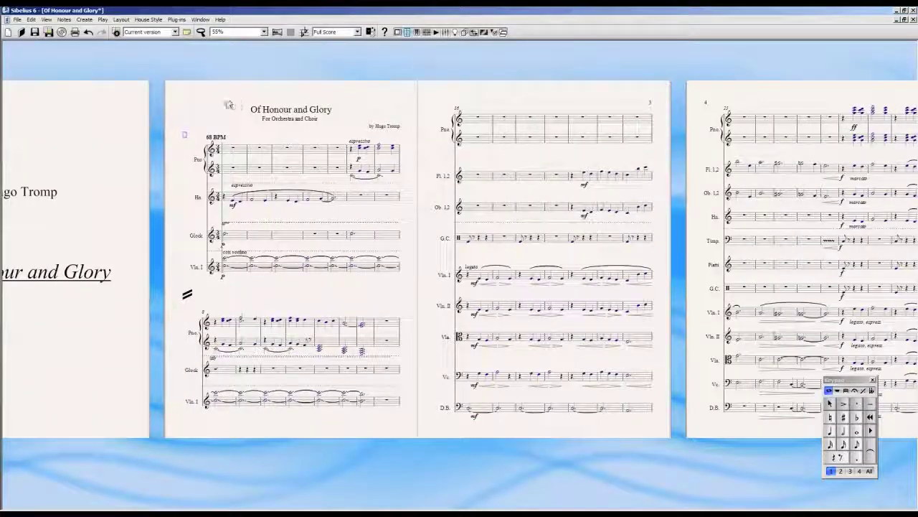
drag(206, 99, 238, 106)
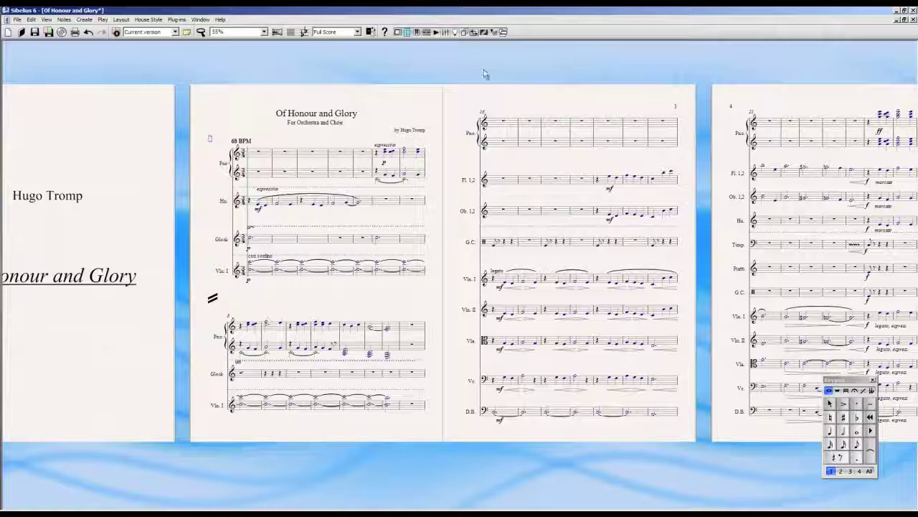
drag(771, 72, 282, 84)
drag(735, 84, 348, 88)
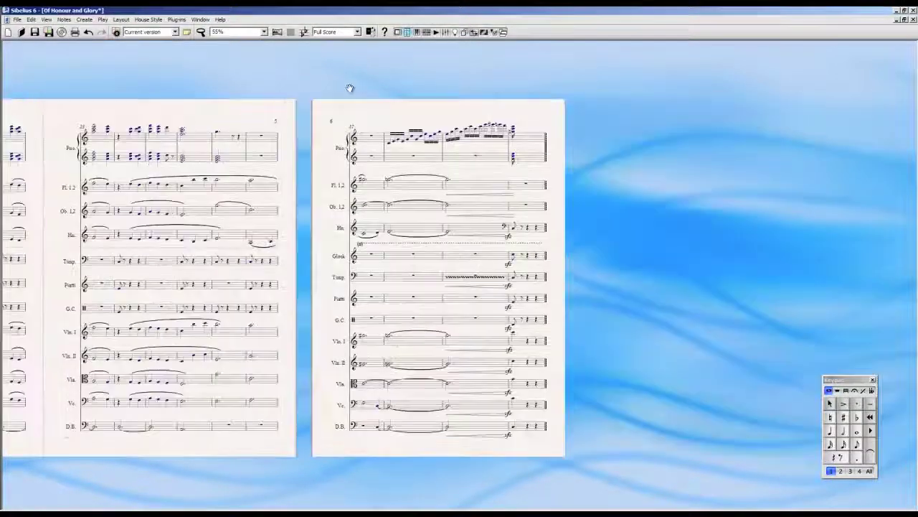
drag(240, 86, 539, 82)
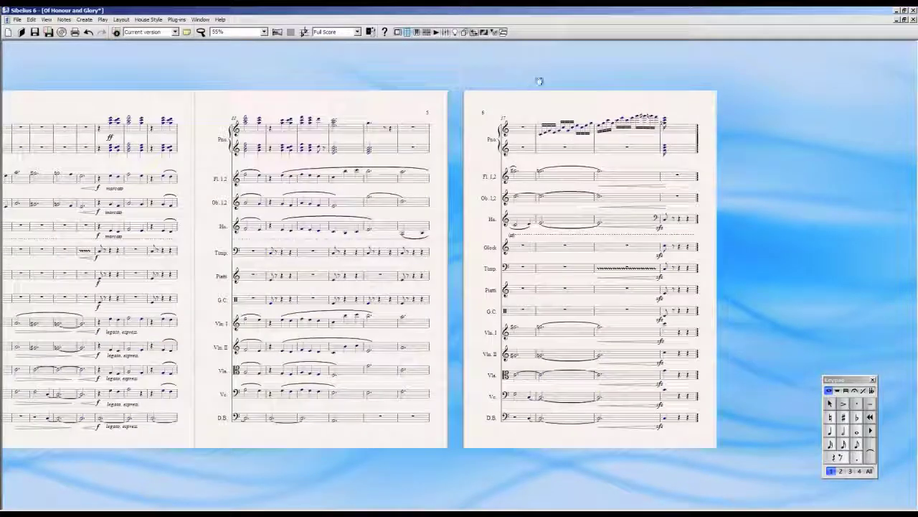
drag(356, 78, 618, 71)
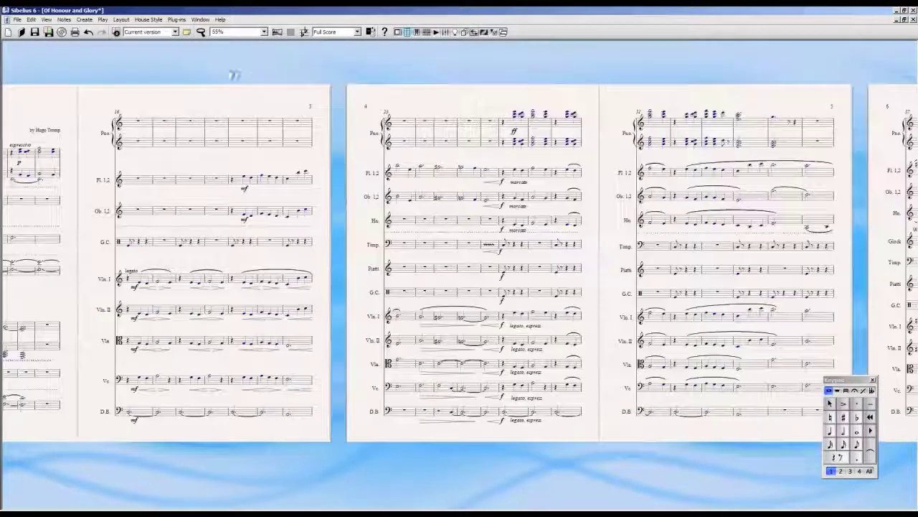
Examine the staves and page flow between the opening music page and the page starting at bar 37
drag(147, 72, 496, 66)
drag(420, 179, 624, 175)
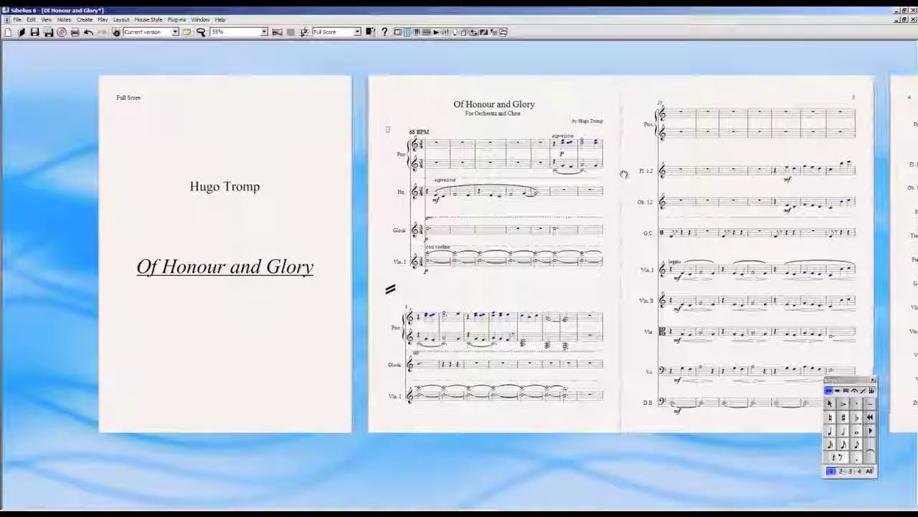
drag(624, 175, 447, 167)
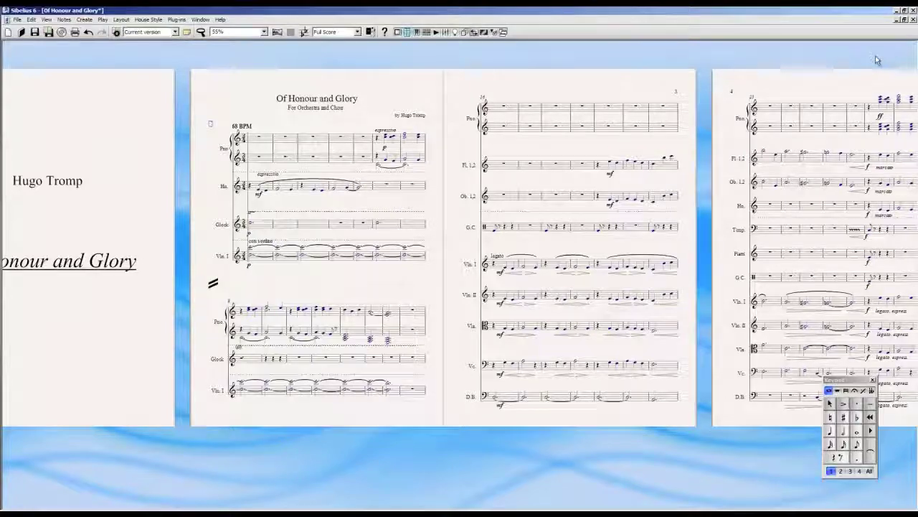
key(Page_Down)
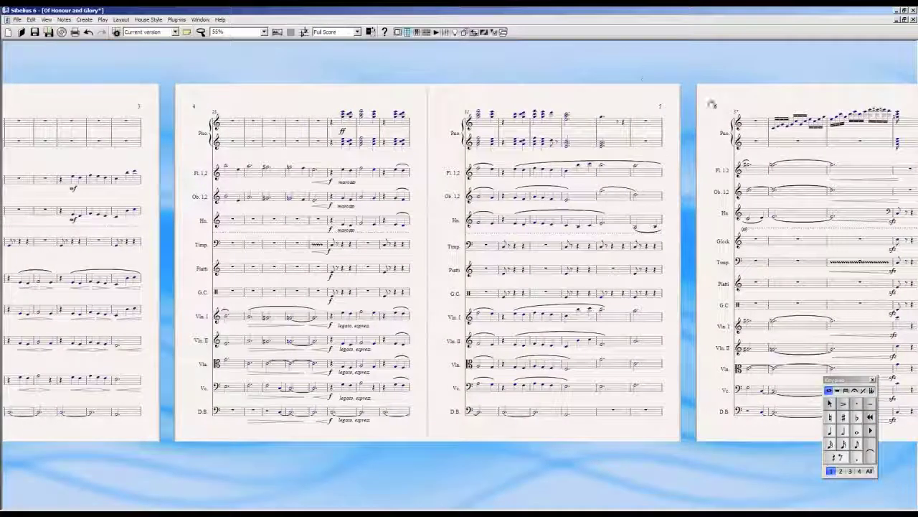
drag(730, 85, 419, 81)
drag(247, 62, 684, 73)
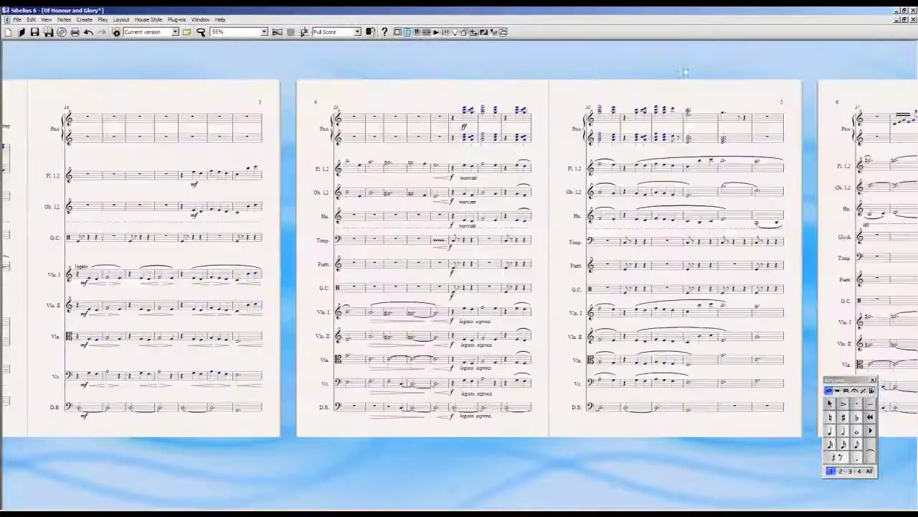
drag(295, 65, 646, 86)
drag(451, 75, 480, 81)
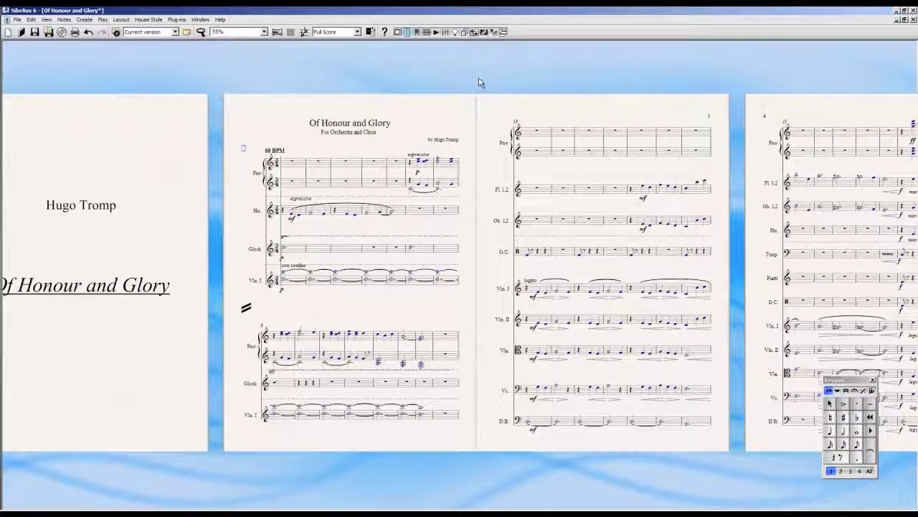
Review the page size, staff size and margin settings in Document Setup, previewing several pages of the score, without applying changes
key(ctrl+d)
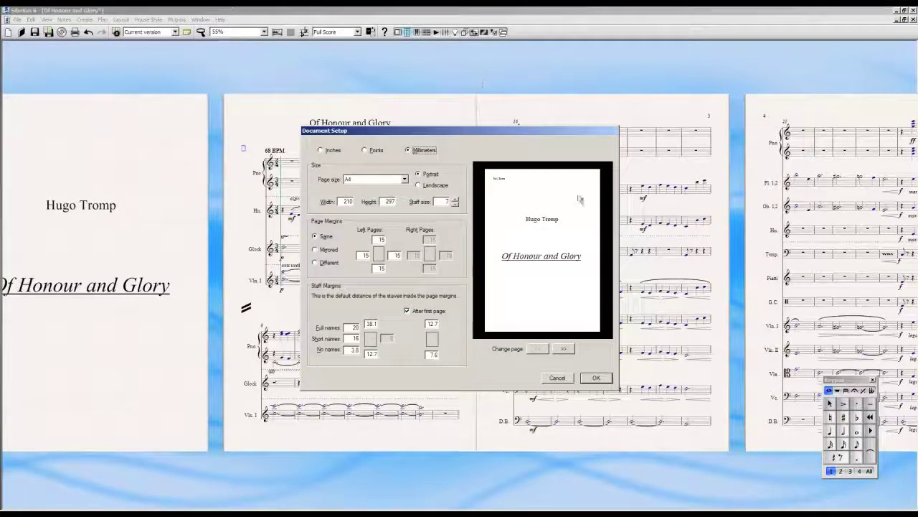
click(563, 349)
click(563, 349)
click(563, 349)
click(540, 349)
click(545, 349)
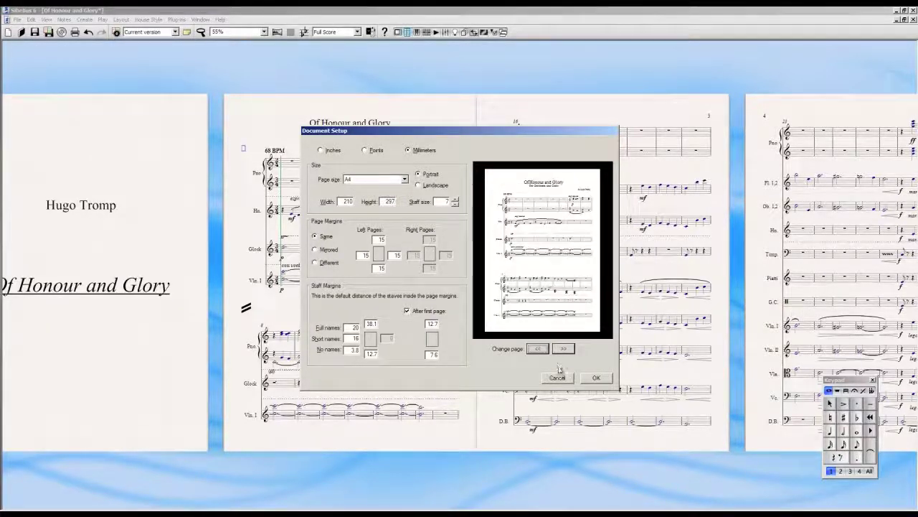
click(557, 377)
Examine the title, tempo marking, instrument names, expression text and dynamics on the first music page at 92% zoom
drag(475, 275, 500, 310)
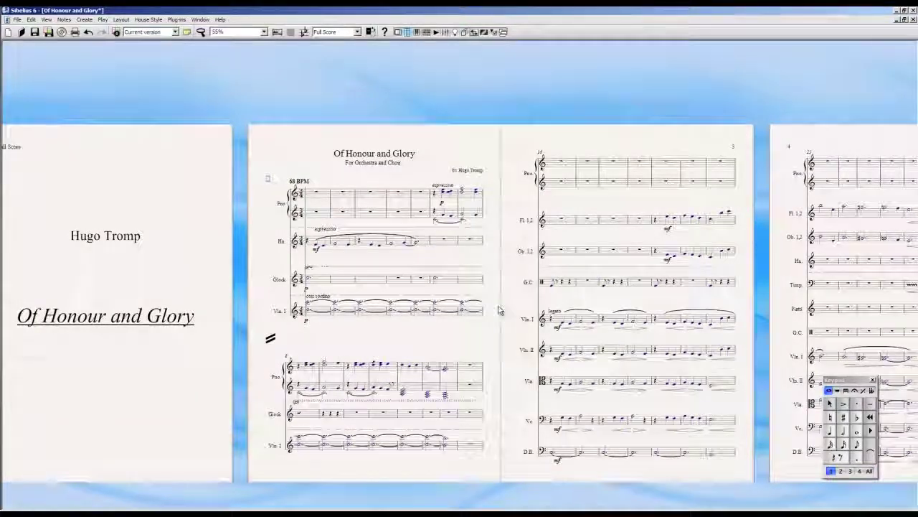
scroll(509, 302, up, 2)
drag(523, 291, 570, 328)
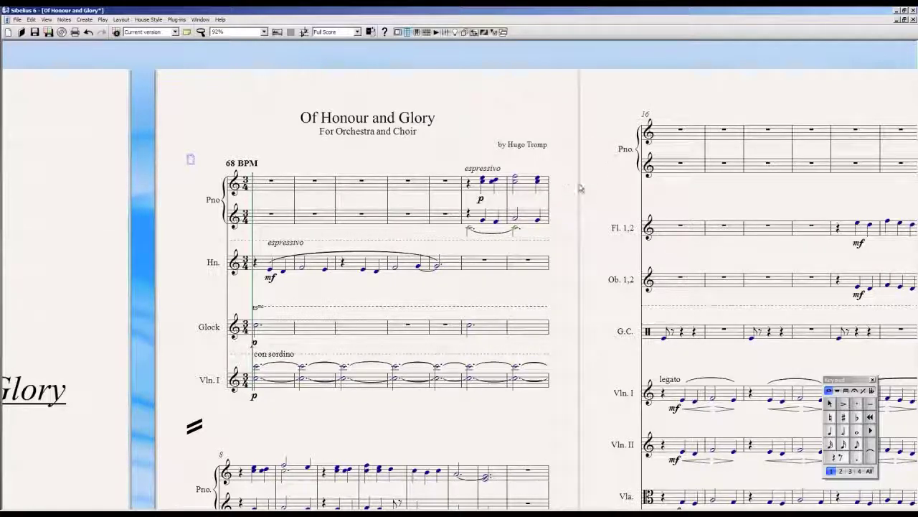
scroll(581, 190, down, 1)
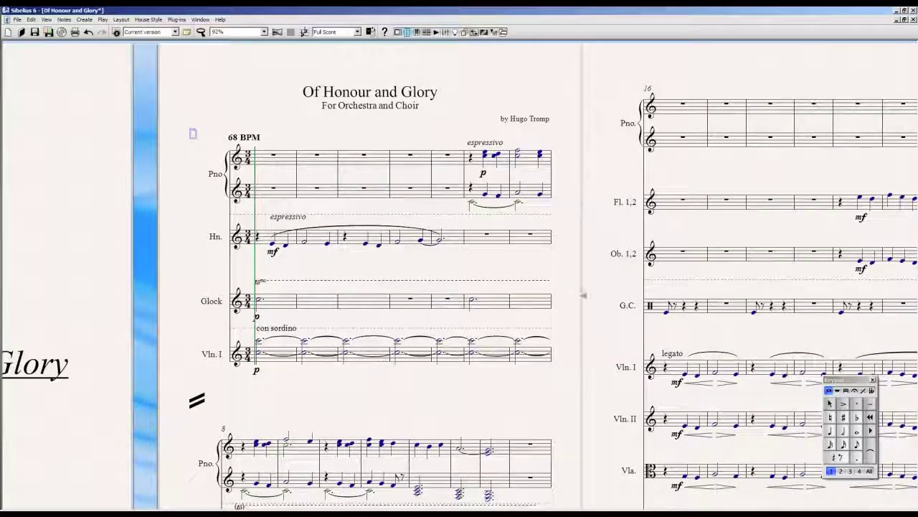
drag(587, 307, 592, 347)
mouse_move(186, 62)
mouse_down()
mouse_move(613, 63)
mouse_move(184, 62)
mouse_up()
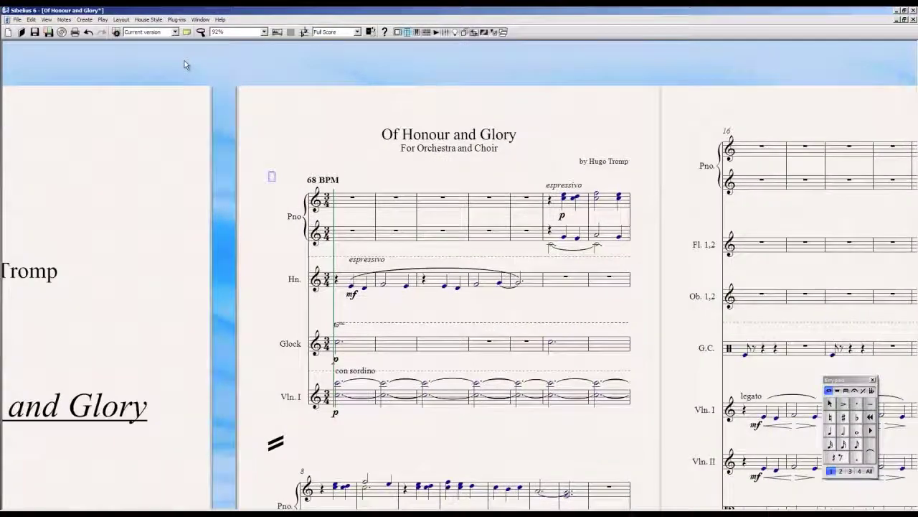
drag(431, 67, 333, 68)
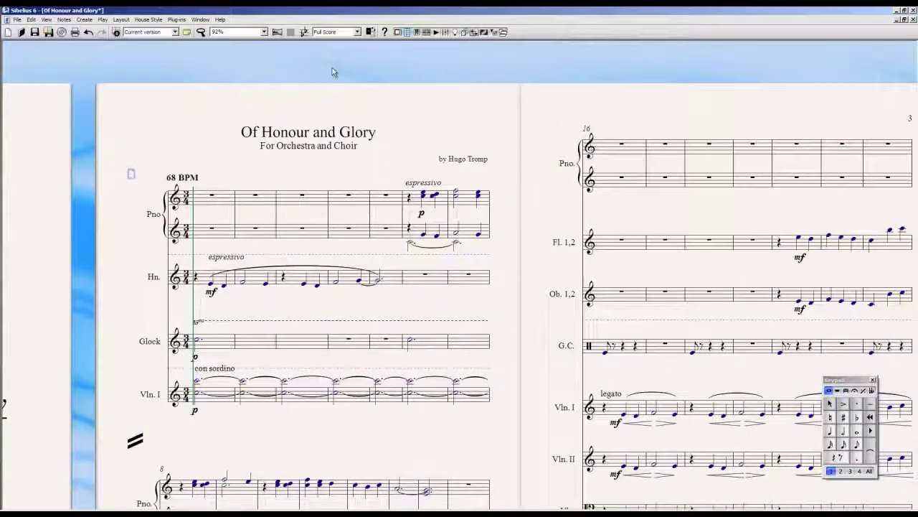
drag(375, 109, 420, 123)
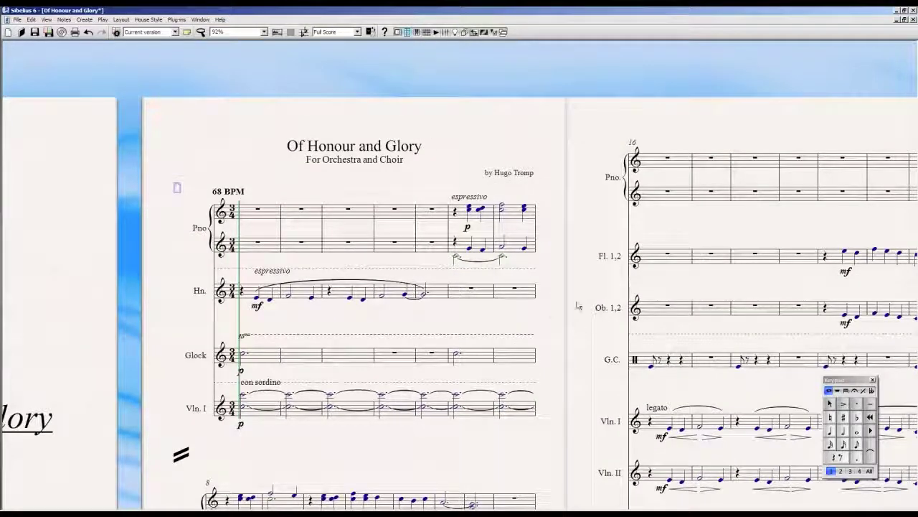
click(508, 290)
drag(582, 291, 590, 309)
scroll(589, 308, up, 10)
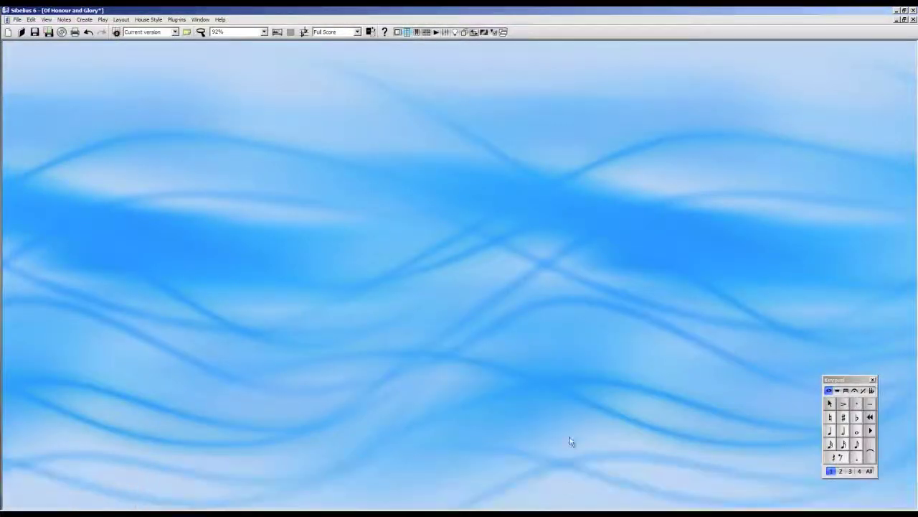
scroll(570, 441, down, 10)
drag(598, 150, 610, 111)
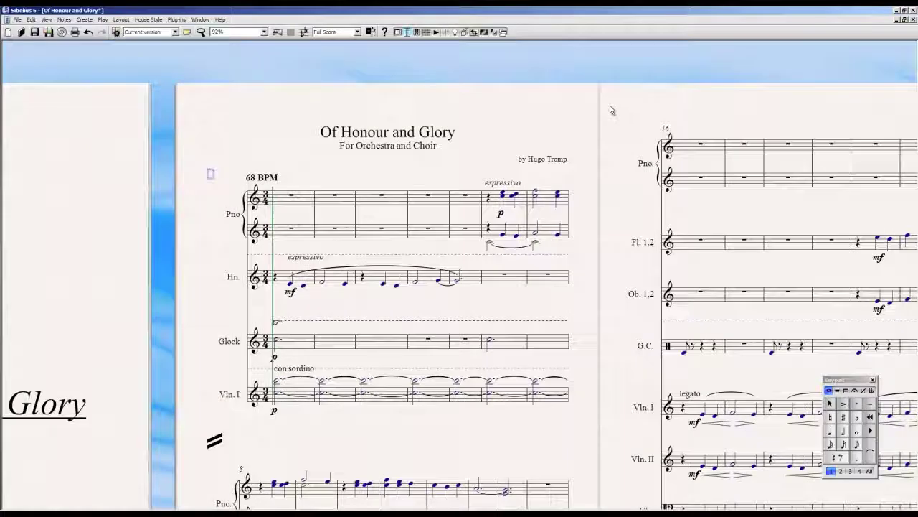
drag(569, 86, 569, 90)
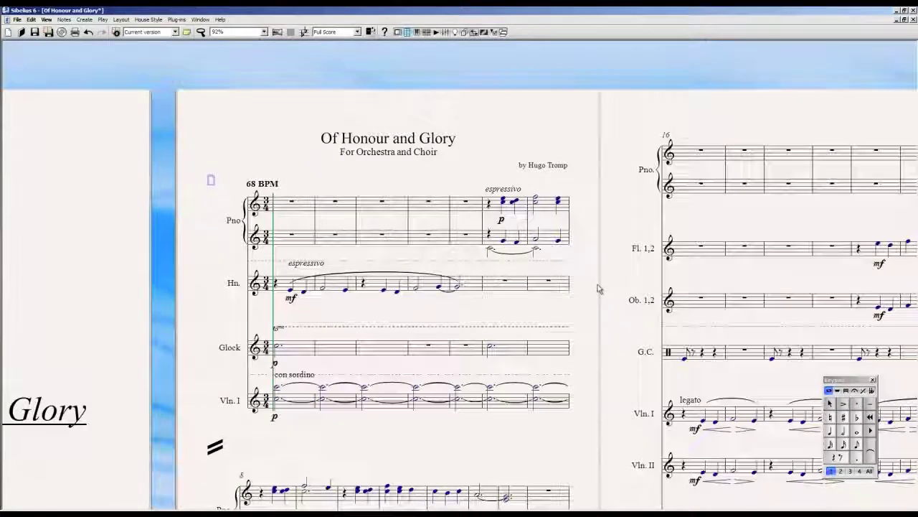
Show all pages of the score side by side at 27% zoom for an overview of the complete layout
scroll(596, 266, down, 1)
scroll(596, 266, down, 5)
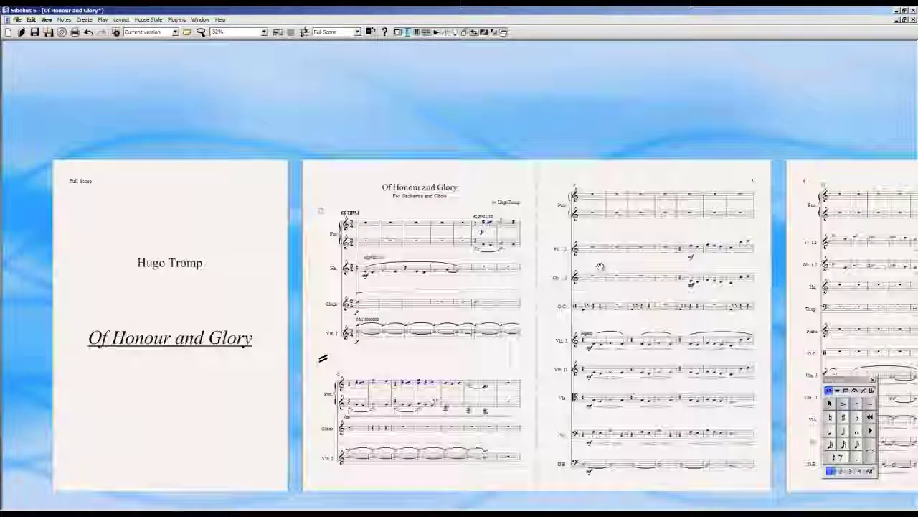
drag(602, 266, 492, 119)
scroll(492, 119, down, 1)
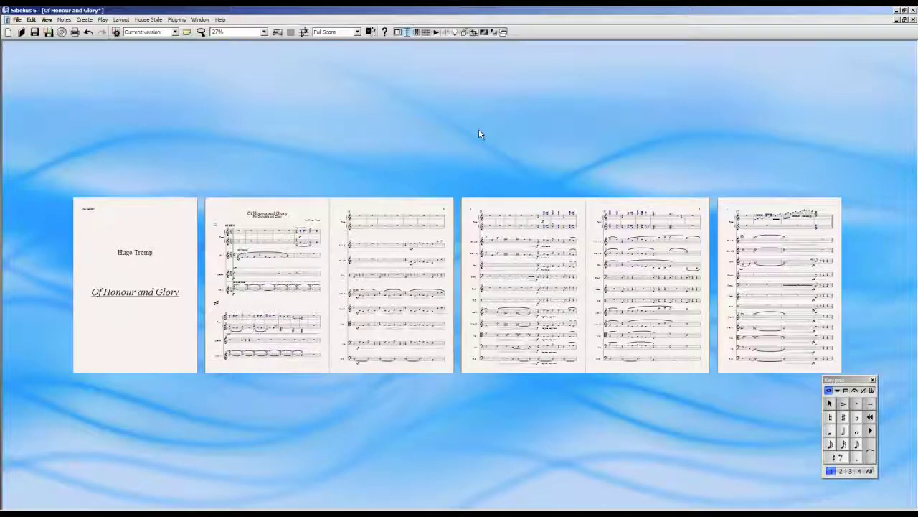
drag(480, 134, 462, 113)
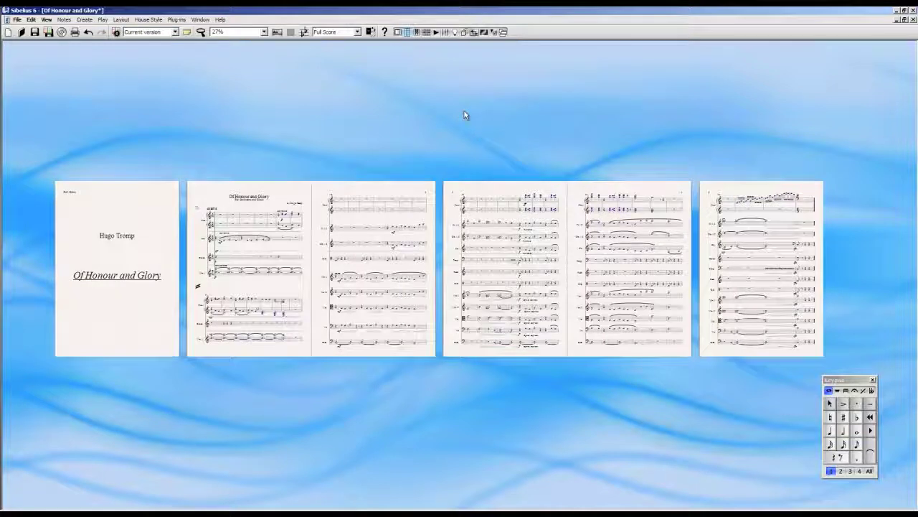